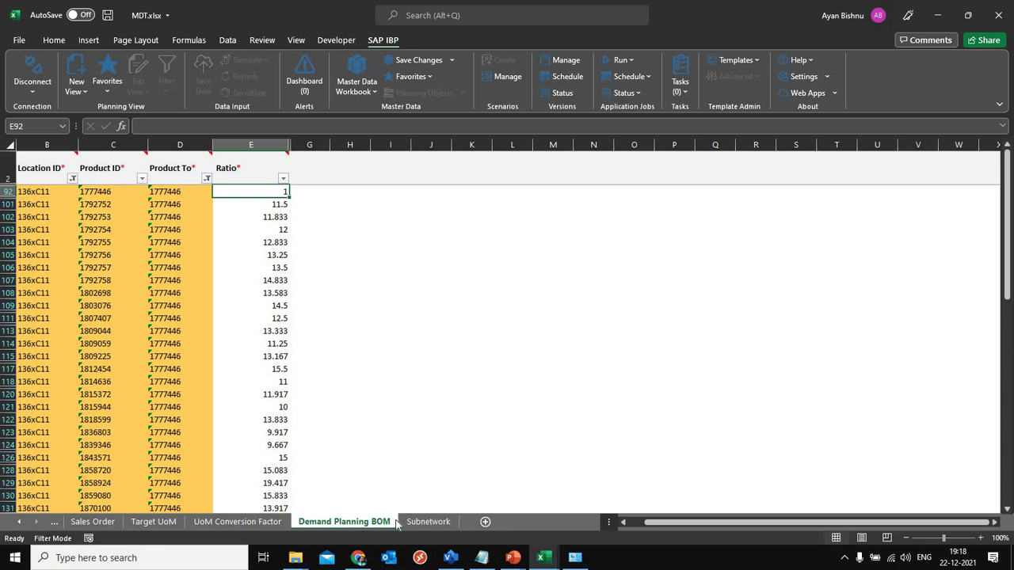
- Inspect the Location ID, Product ID, Product To and Ratio cells of the first visible row in the Demand Planning BOM sheet
{"action": "left_click", "coordinate": [44, 191]}
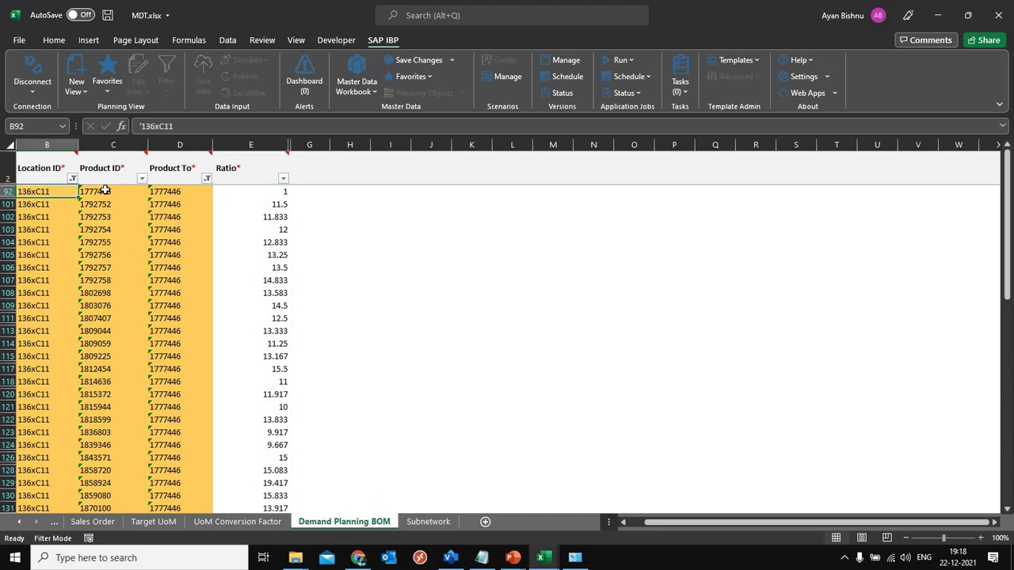
{"action": "left_click", "coordinate": [104, 191]}
{"action": "left_click", "coordinate": [169, 190]}
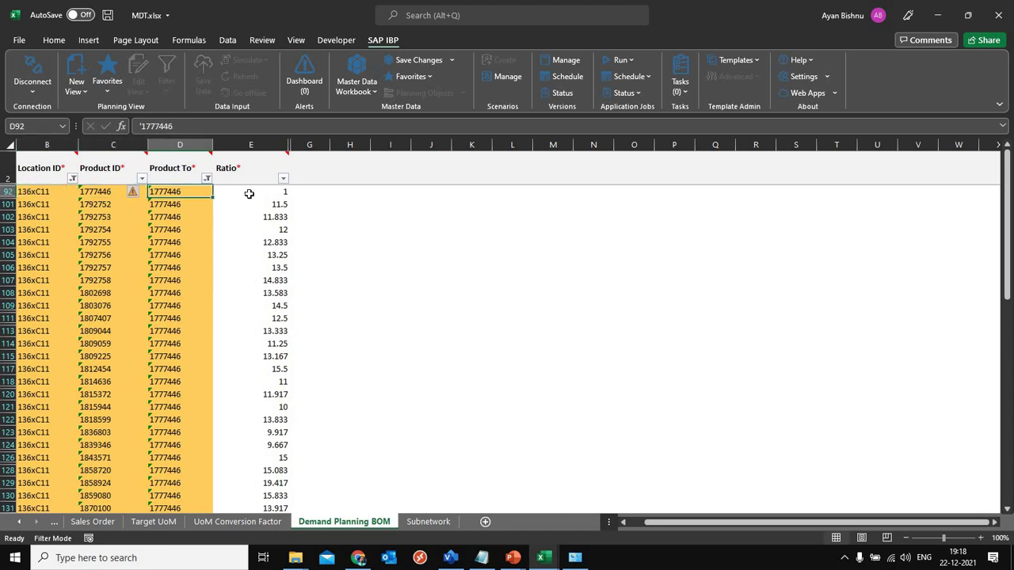
{"action": "left_click", "coordinate": [248, 194]}
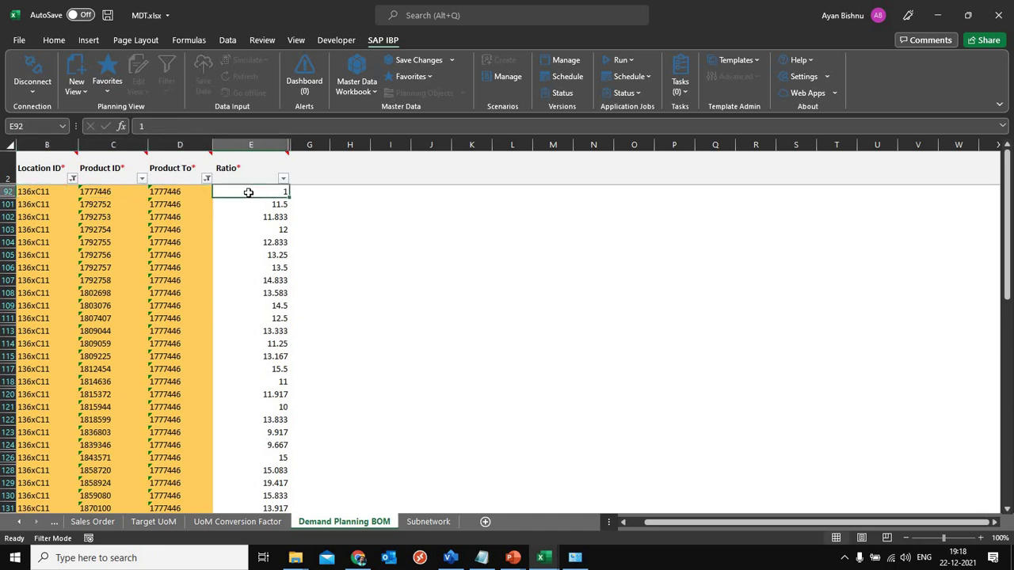
- Examine how the individual product IDs map to product 1777446 and which ratios apply to them
{"action": "left_click", "coordinate": [114, 145]}
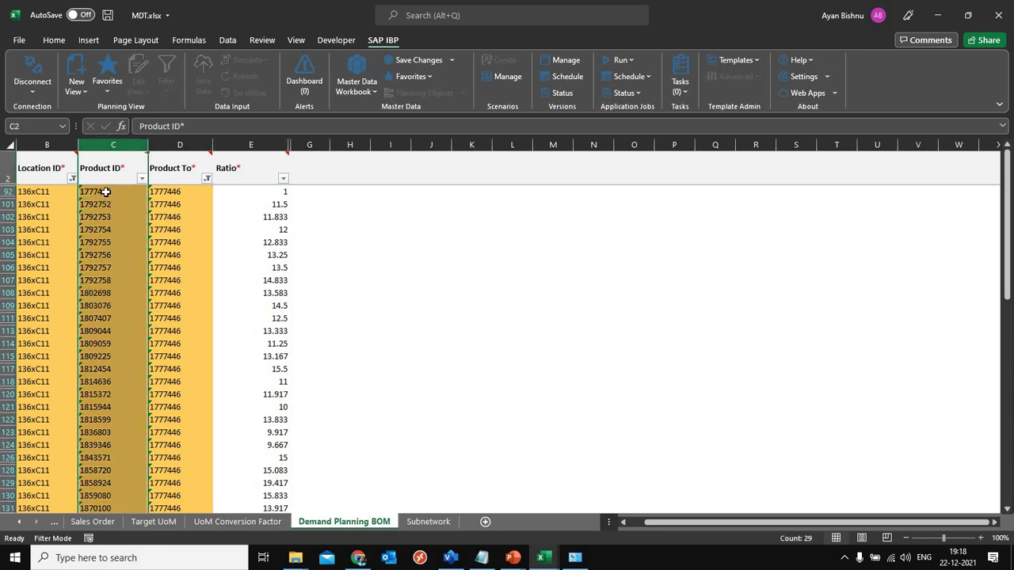
{"action": "left_click_drag", "start_coordinate": [105, 191], "coordinate": [114, 295]}
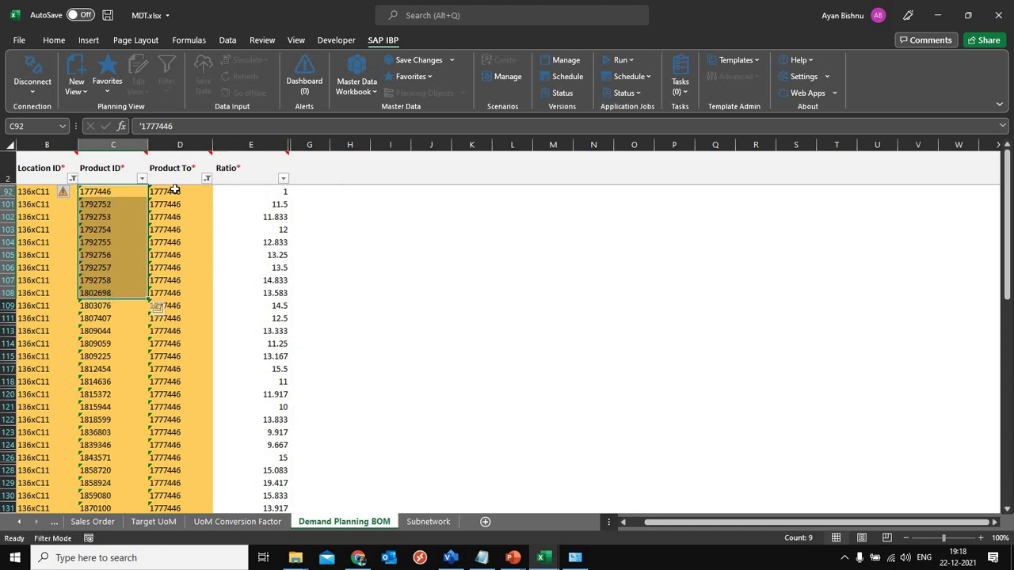
{"action": "left_click_drag", "start_coordinate": [173, 191], "coordinate": [168, 305]}
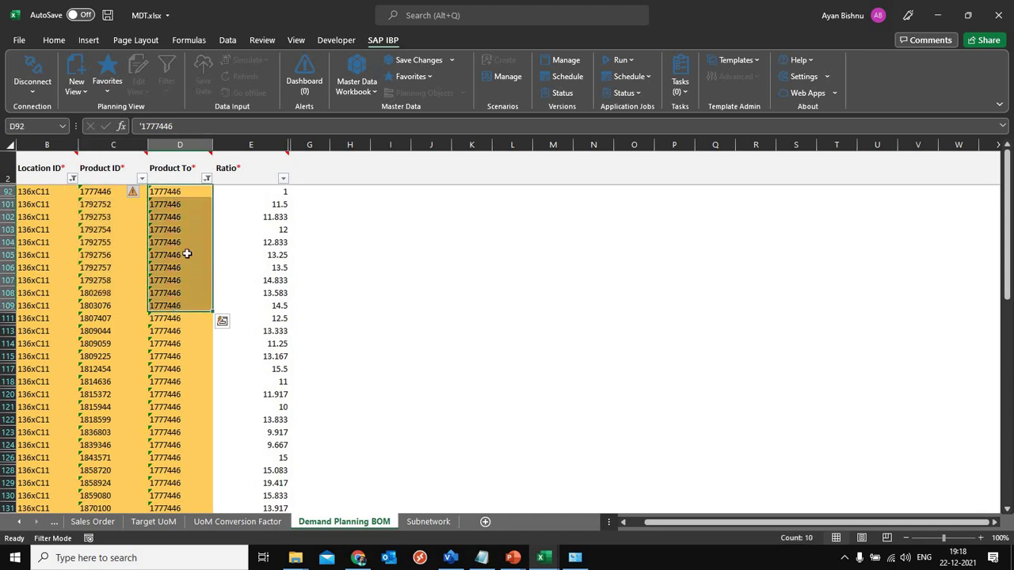
{"action": "left_click", "coordinate": [113, 146]}
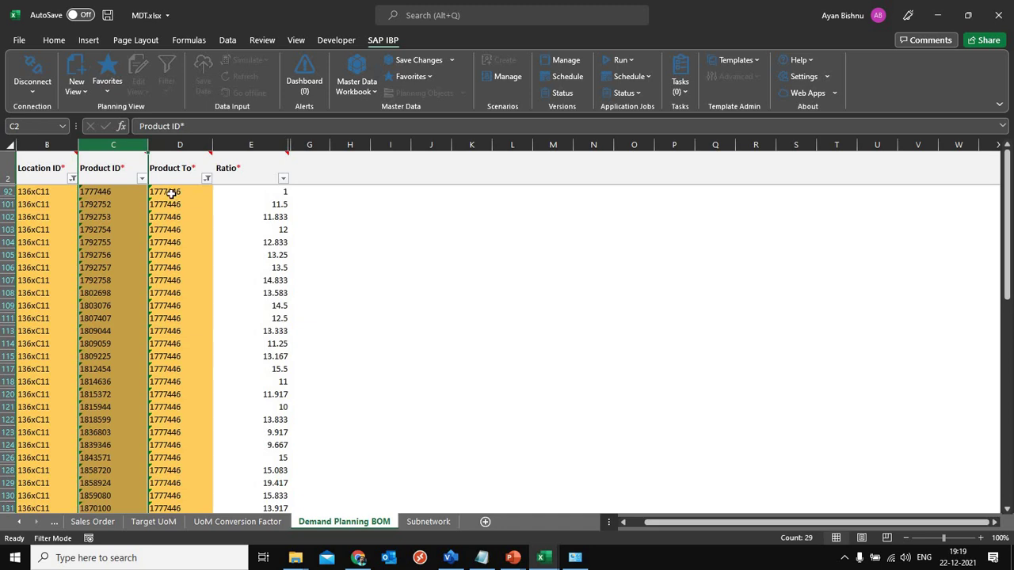
{"action": "left_click_drag", "start_coordinate": [171, 193], "coordinate": [171, 369]}
{"action": "left_click_drag", "start_coordinate": [267, 192], "coordinate": [261, 256]}
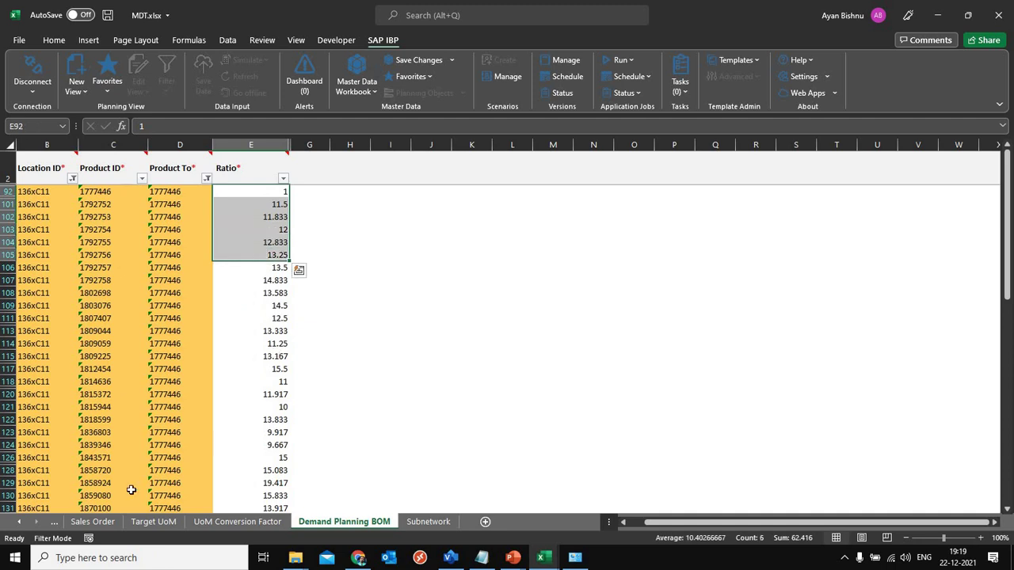
{"action": "left_click_drag", "start_coordinate": [180, 457], "coordinate": [95, 496]}
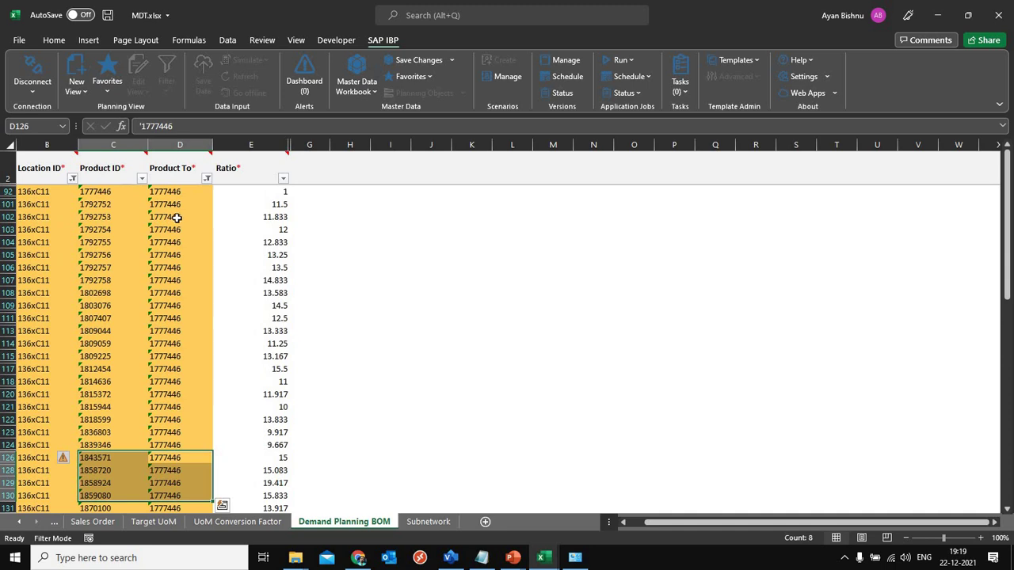
- Compare the Product ID column with the Product To column for location 136xC11
{"action": "left_click", "coordinate": [103, 144]}
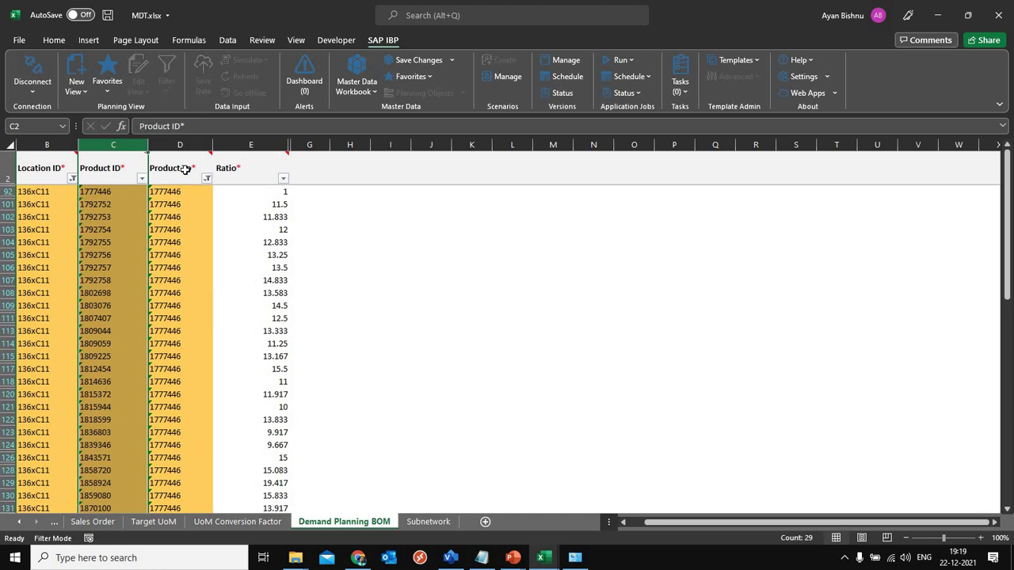
{"action": "left_click_drag", "start_coordinate": [189, 145], "coordinate": [175, 366]}
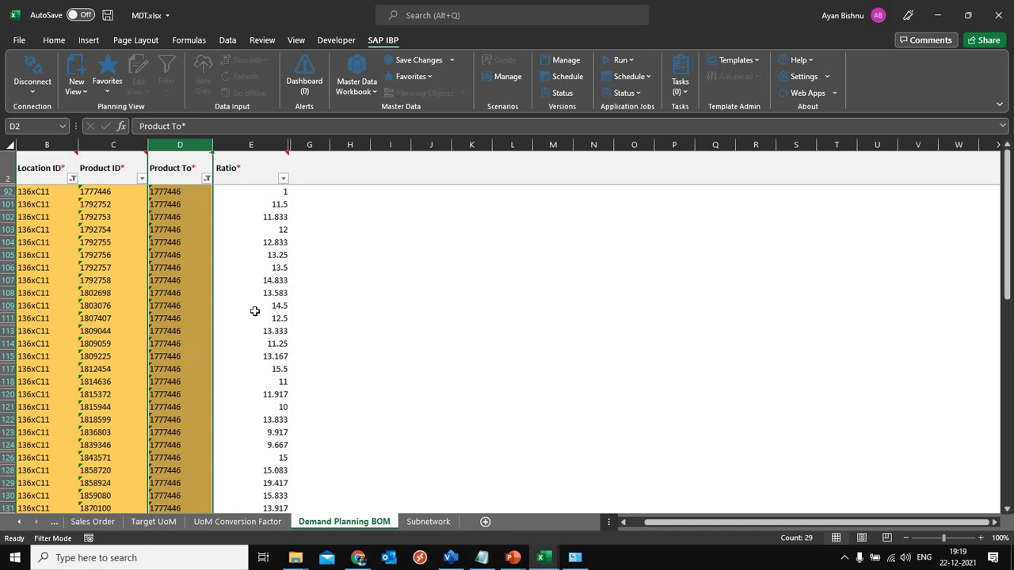
{"action": "left_click_drag", "start_coordinate": [100, 194], "coordinate": [99, 471]}
{"action": "left_click_drag", "start_coordinate": [104, 406], "coordinate": [101, 475]}
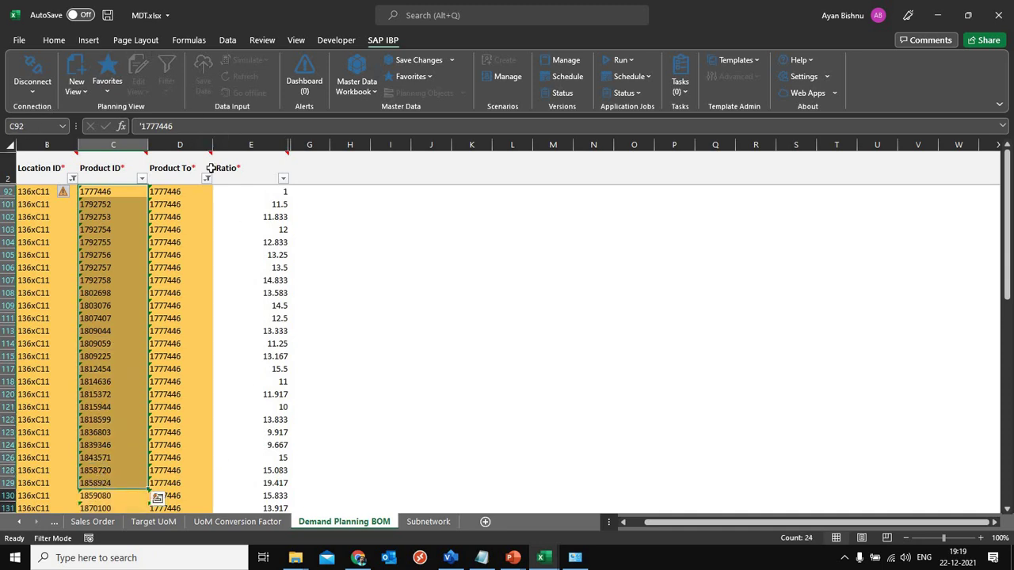
{"action": "left_click_drag", "start_coordinate": [168, 192], "coordinate": [172, 377]}
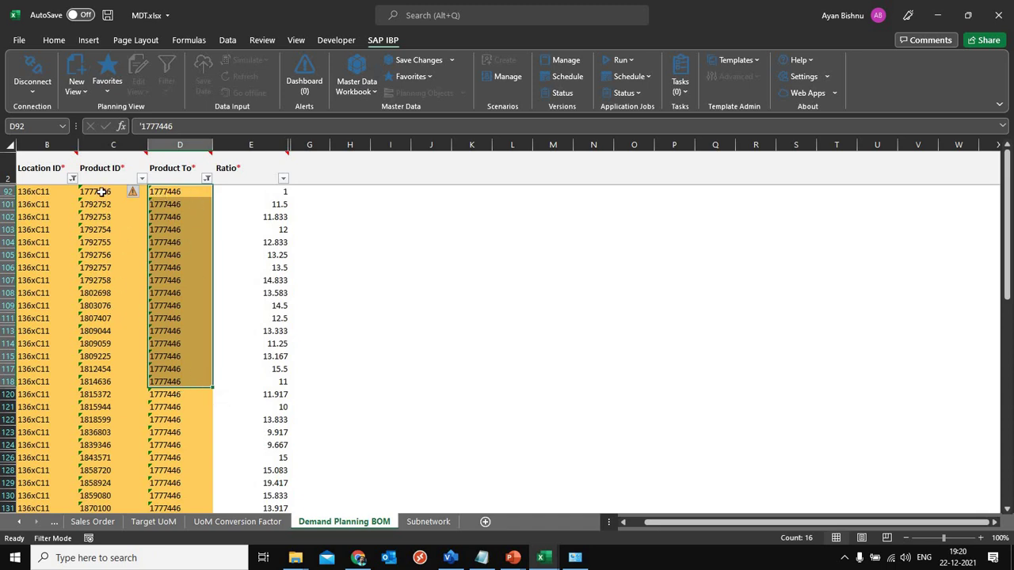
{"action": "left_click_drag", "start_coordinate": [101, 192], "coordinate": [102, 420]}
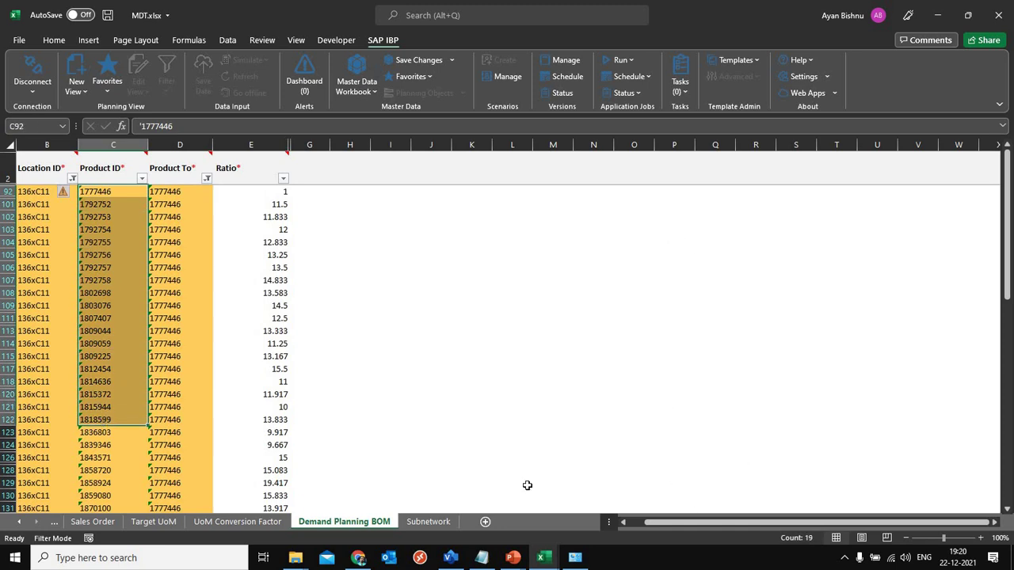
- Switch to the BANDSAW_TECHNICAL.xlsm workbook and open its Historical Sales sheet
{"action": "mouse_move", "coordinate": [544, 559]}
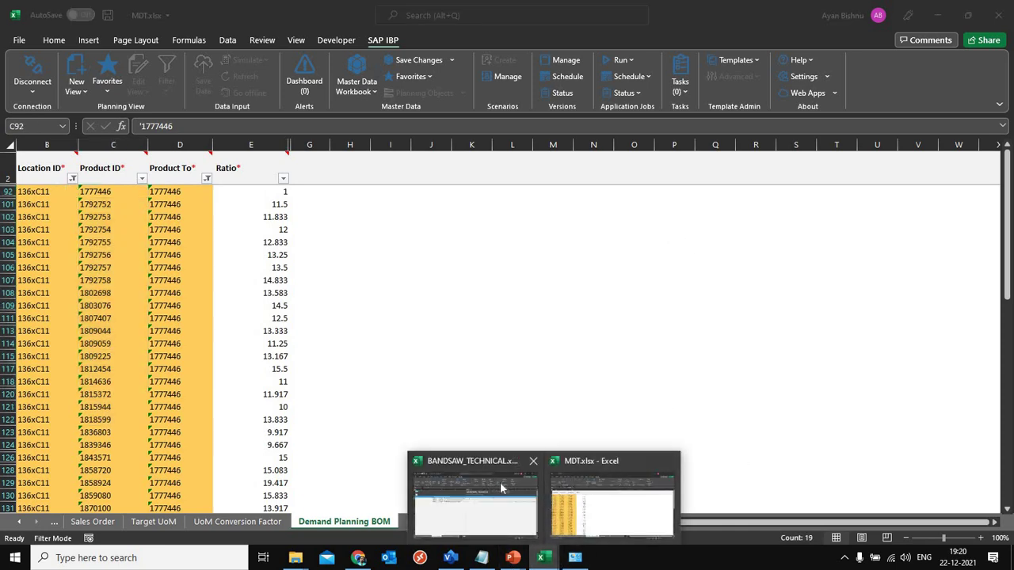
{"action": "left_click", "coordinate": [499, 481]}
{"action": "left_click", "coordinate": [20, 521]}
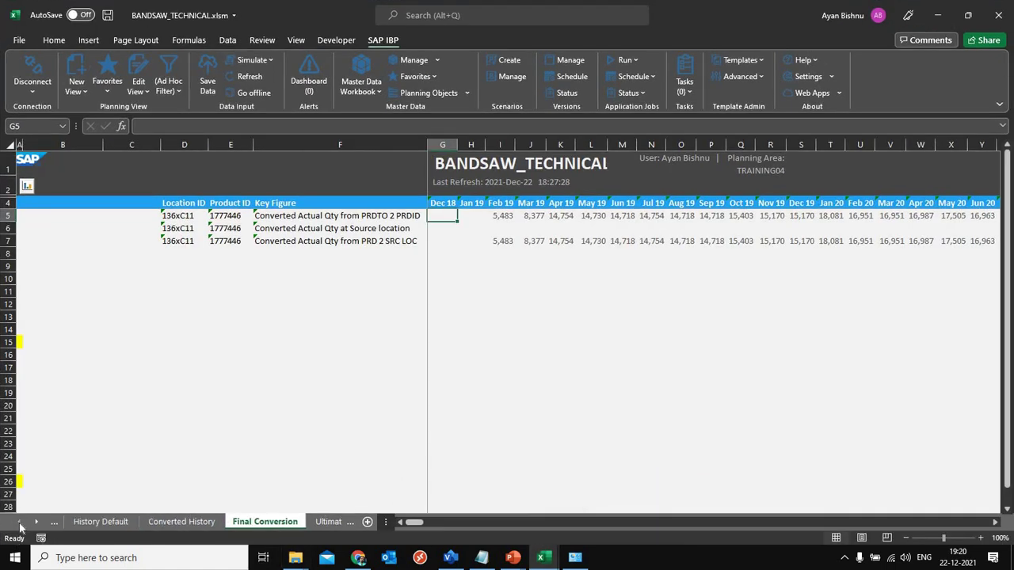
{"action": "left_click", "coordinate": [20, 522]}
{"action": "left_click", "coordinate": [101, 523]}
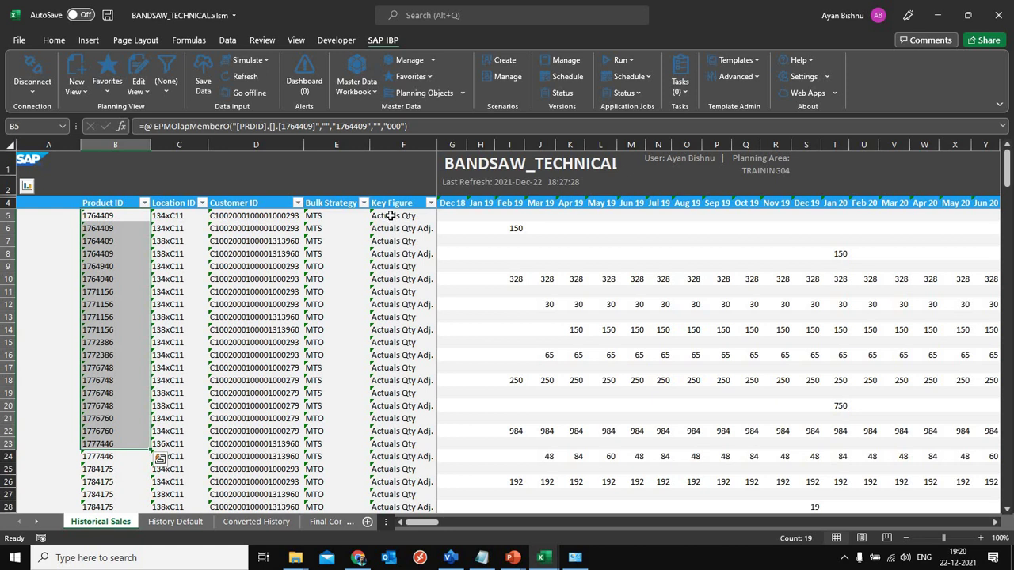
- Examine the Actuals Qty and Actuals Qty Adj. key figures, including the monthly adjusted quantities of product 1764940
{"action": "left_click_drag", "start_coordinate": [391, 216], "coordinate": [392, 228]}
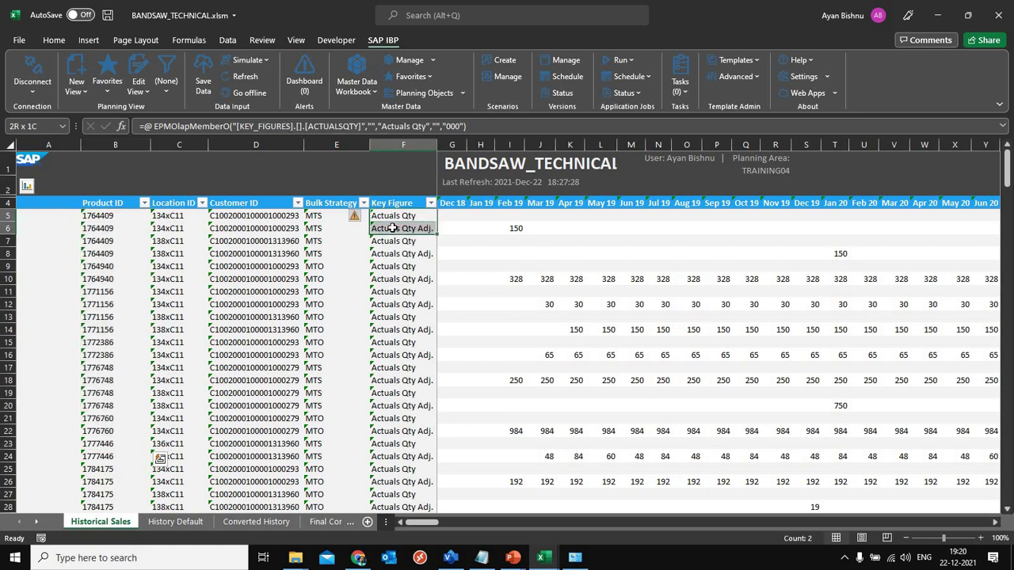
{"action": "left_click_drag", "start_coordinate": [393, 227], "coordinate": [393, 227]}
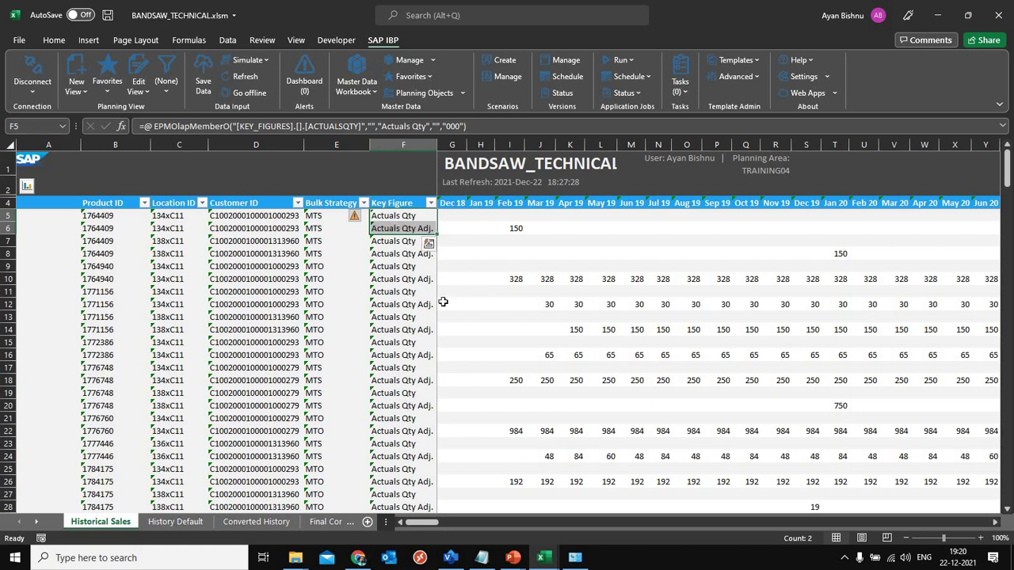
{"action": "left_click", "coordinate": [406, 279]}
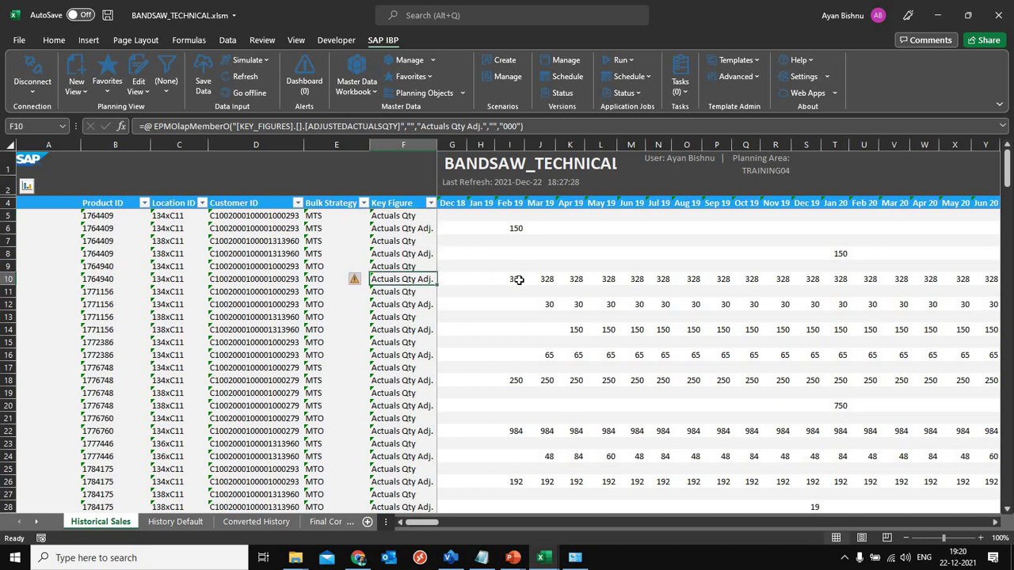
{"action": "left_click_drag", "start_coordinate": [519, 280], "coordinate": [519, 279]}
{"action": "left_click_drag", "start_coordinate": [590, 279], "coordinate": [859, 279]}
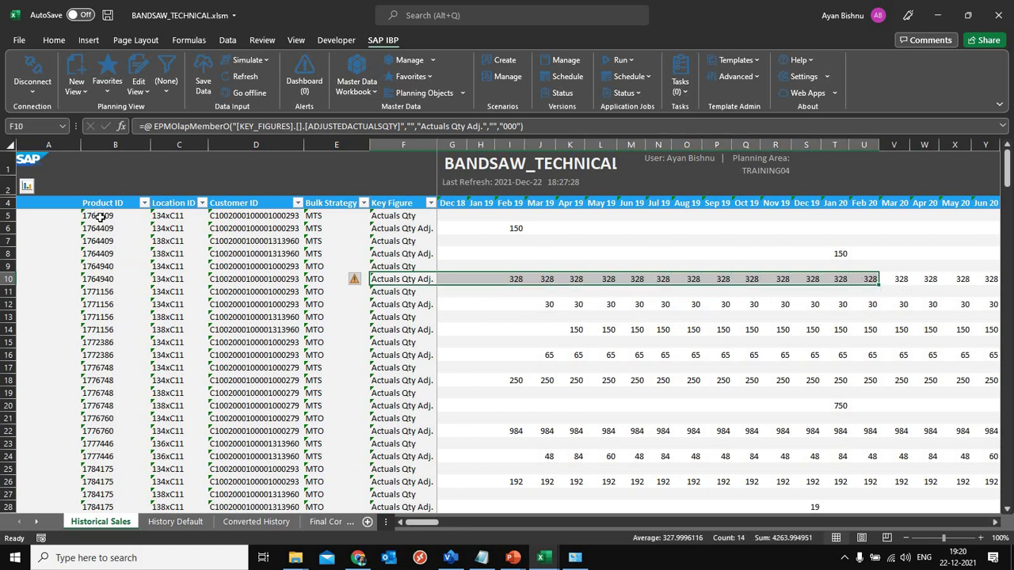
- Examine the product IDs and the MTS and MTO entries of the Bulk Strategy column in the historical sales
{"action": "left_click_drag", "start_coordinate": [101, 218], "coordinate": [100, 342]}
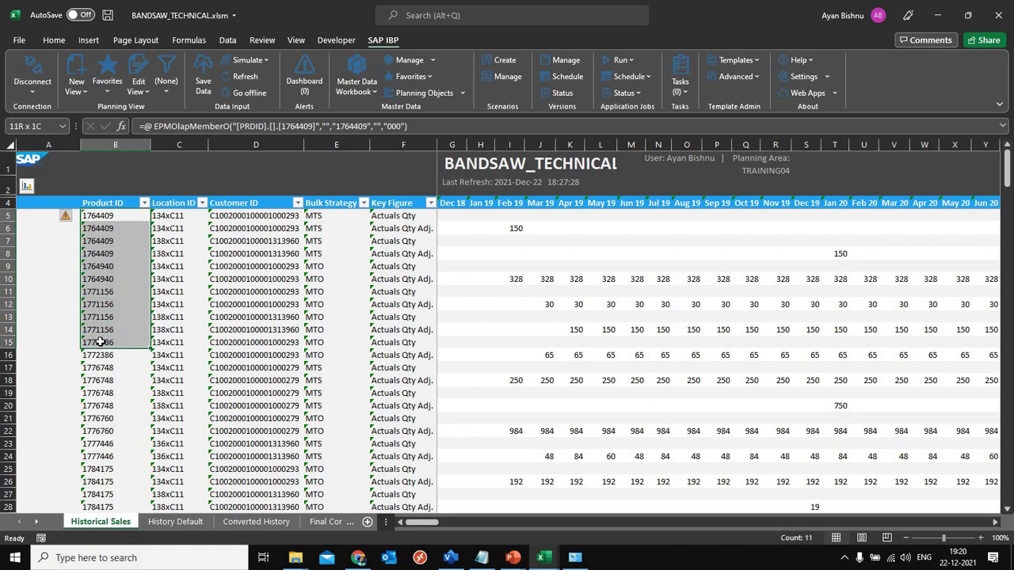
{"action": "left_click_drag", "start_coordinate": [224, 567], "coordinate": [224, 567]}
{"action": "left_click_drag", "start_coordinate": [319, 217], "coordinate": [320, 327]}
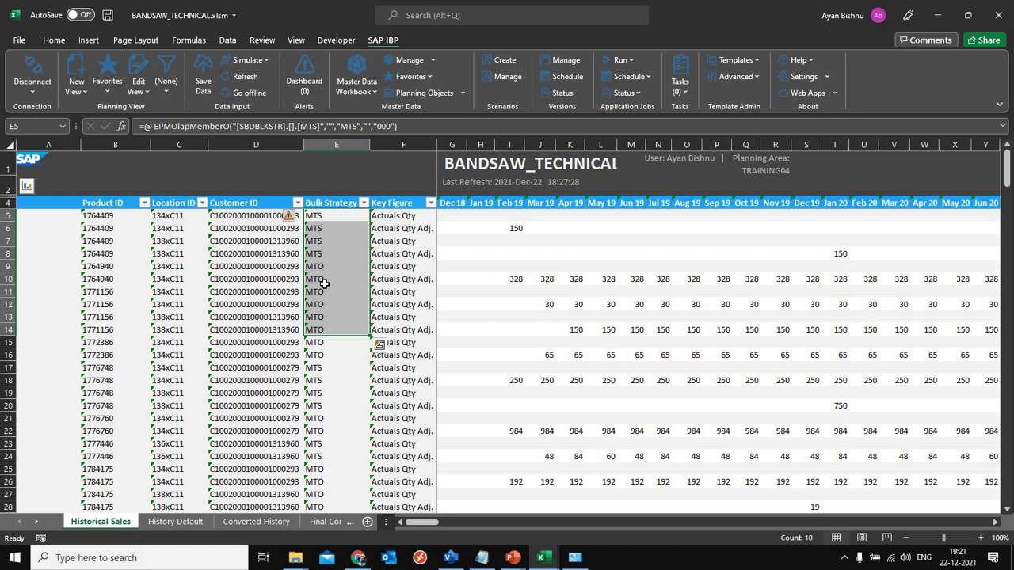
{"action": "left_click_drag", "start_coordinate": [321, 270], "coordinate": [348, 361]}
{"action": "left_click_drag", "start_coordinate": [325, 217], "coordinate": [318, 270]}
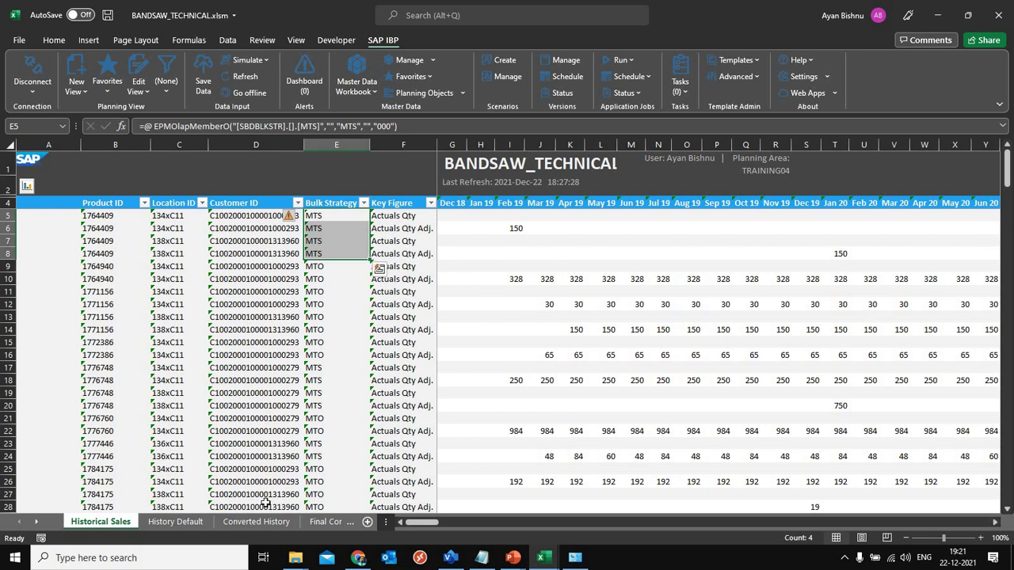
- Compare the aggregated quantities in the History Default sheet with the Converted History sheet and inspect the latter's Product To column
{"action": "left_click", "coordinate": [176, 522]}
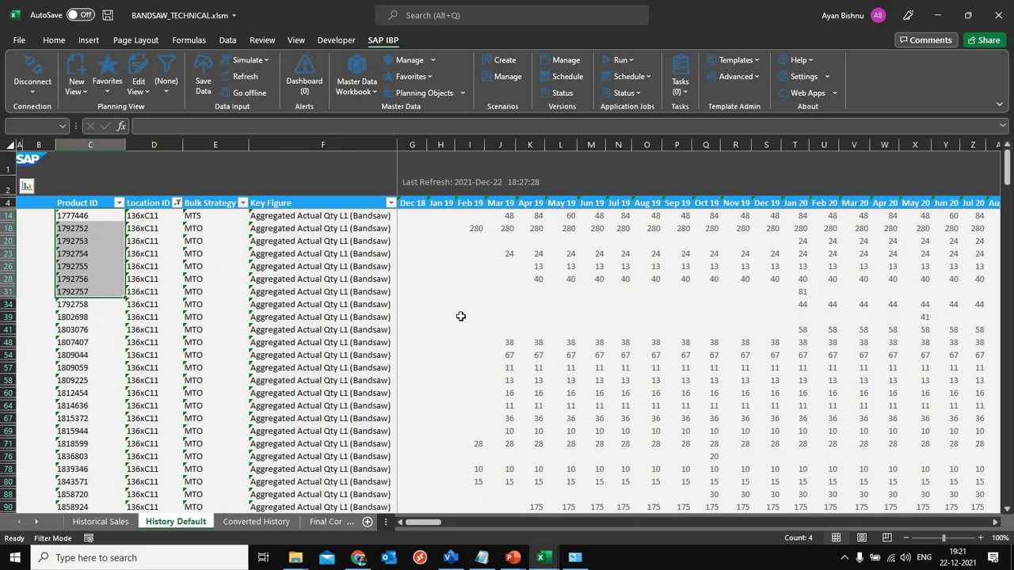
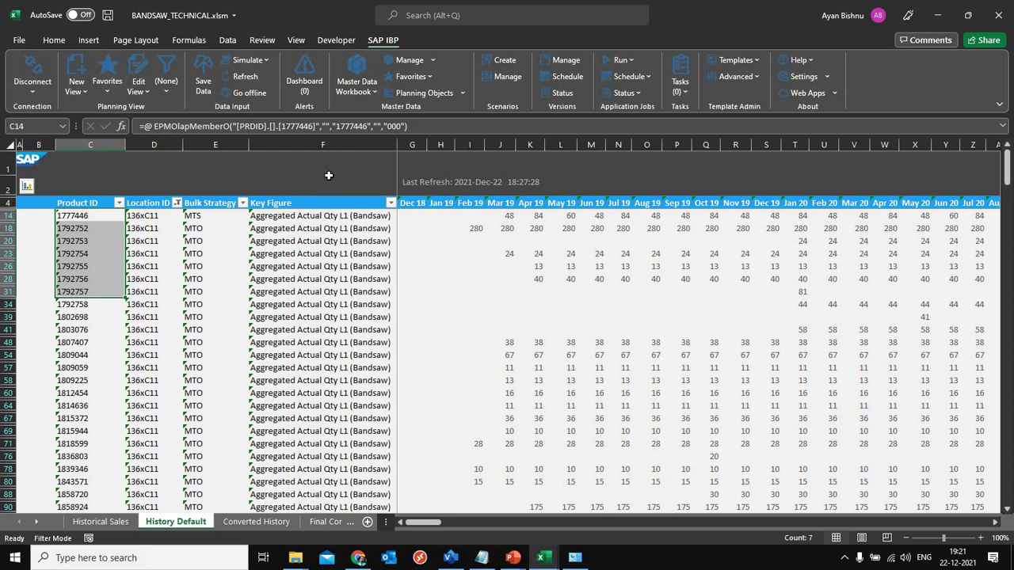
{"action": "left_click", "coordinate": [255, 521]}
{"action": "key", "text": "ctrl+v"}
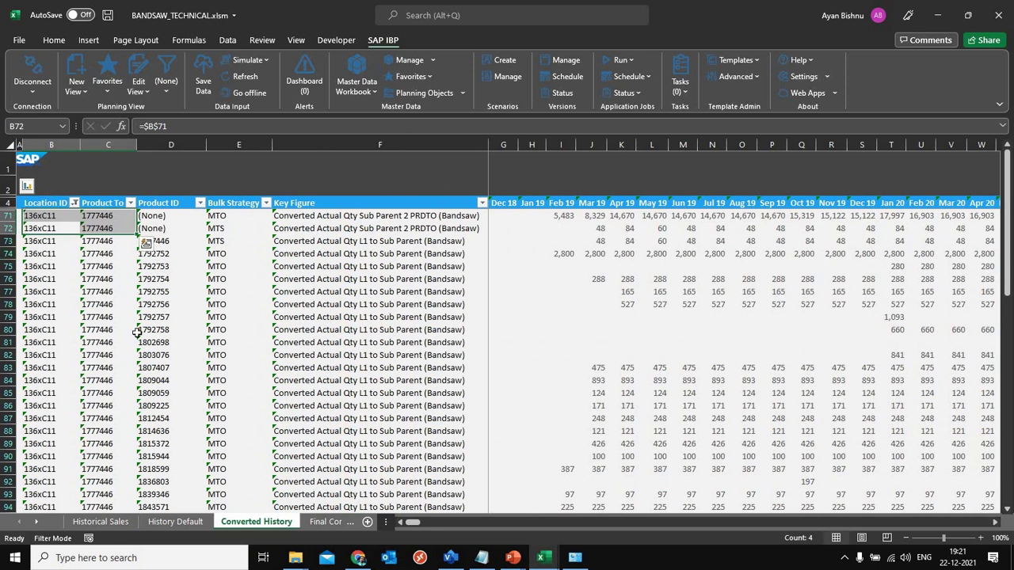
{"action": "left_click", "coordinate": [177, 523]}
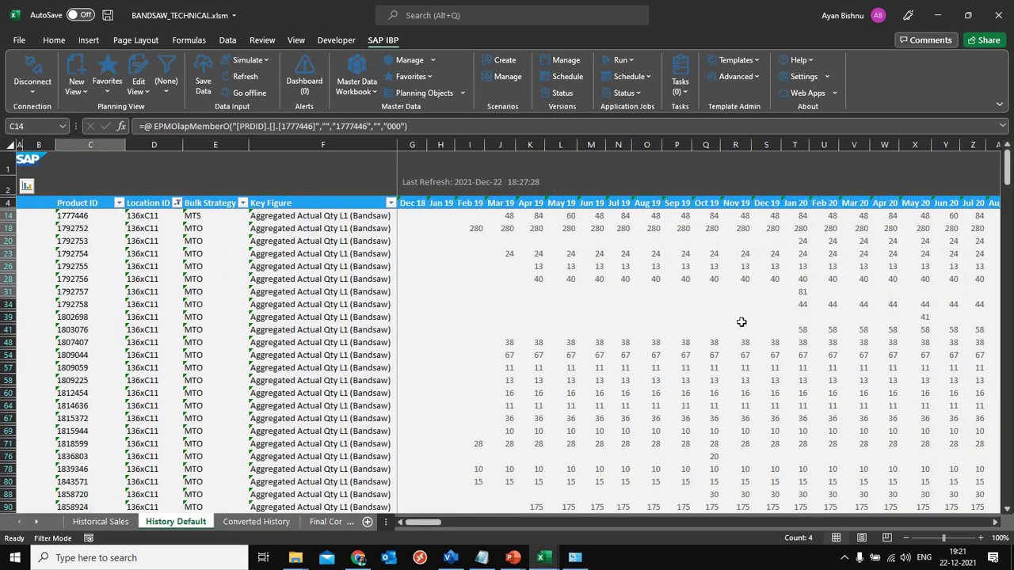
{"action": "left_click", "coordinate": [255, 521]}
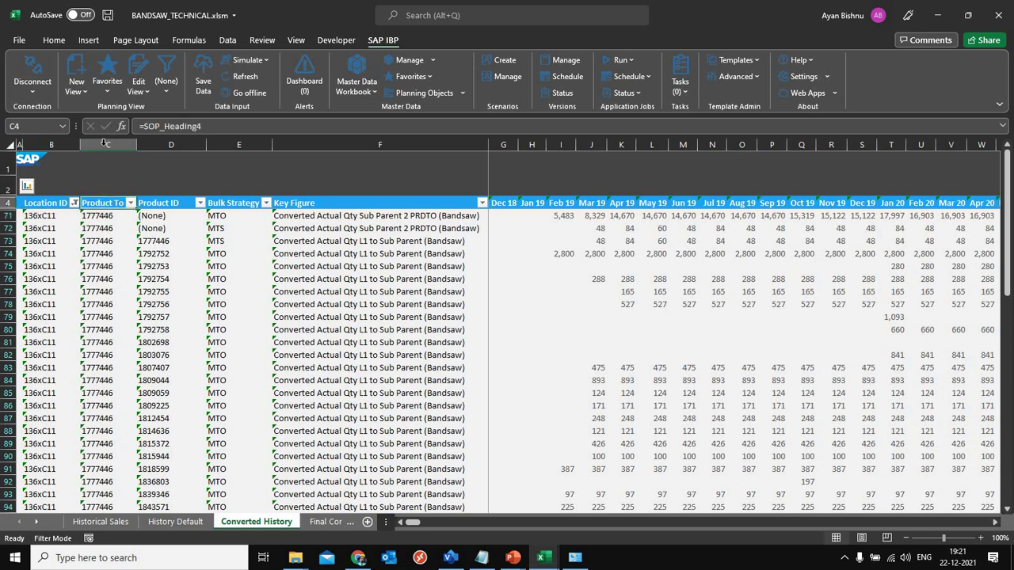
{"action": "left_click", "coordinate": [105, 143]}
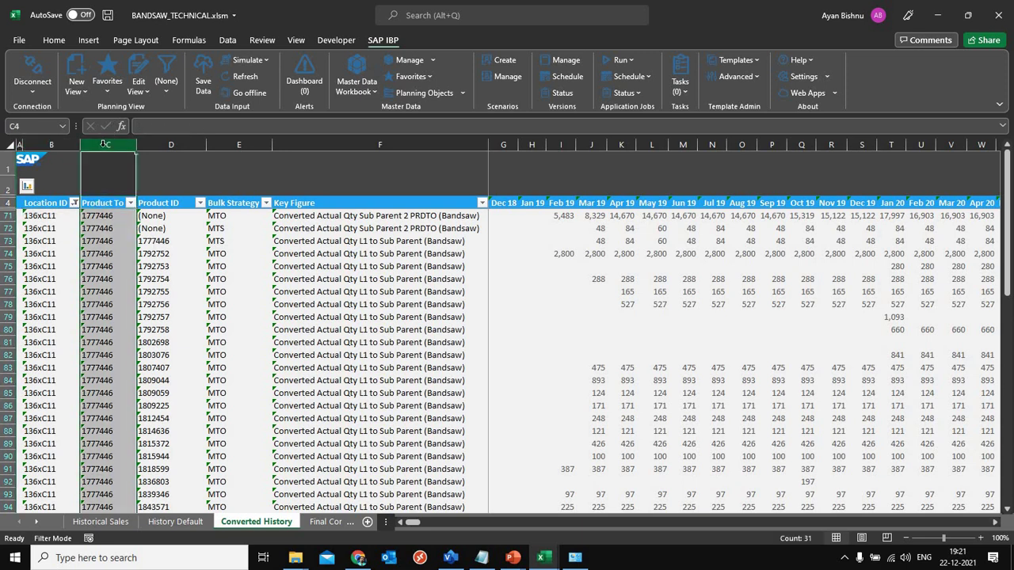
- Return to the Historical Sales sheet to inspect the first row's product, location and customer fields, and reopen Converted History
{"action": "left_click", "coordinate": [111, 522]}
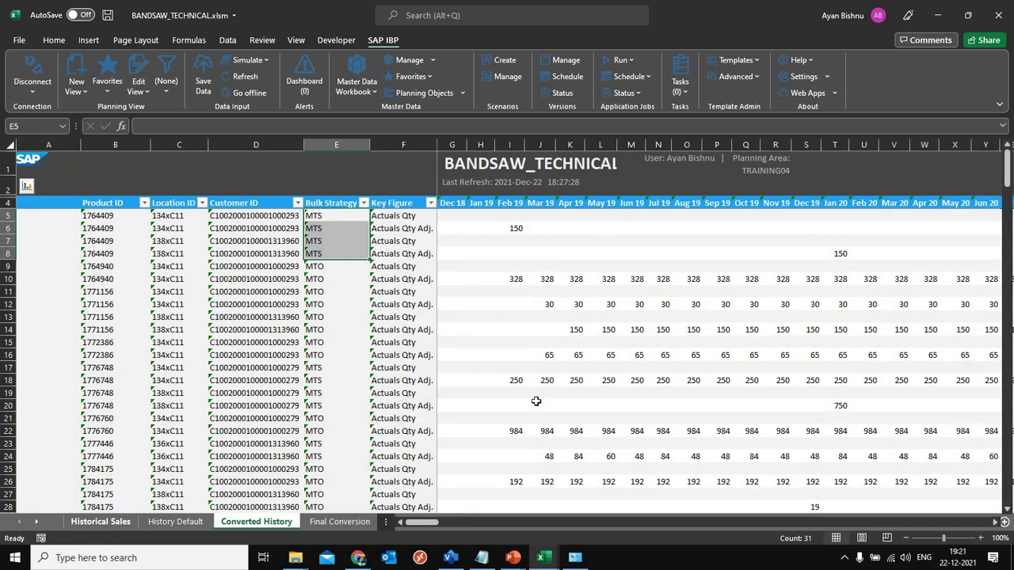
{"action": "left_click", "coordinate": [100, 522]}
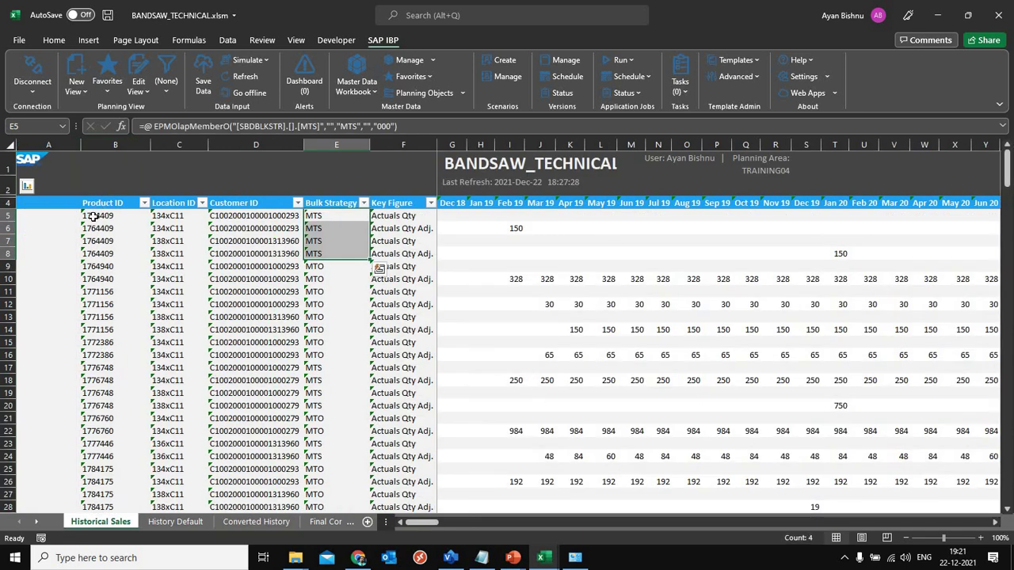
{"action": "left_click_drag", "start_coordinate": [140, 217], "coordinate": [236, 217]}
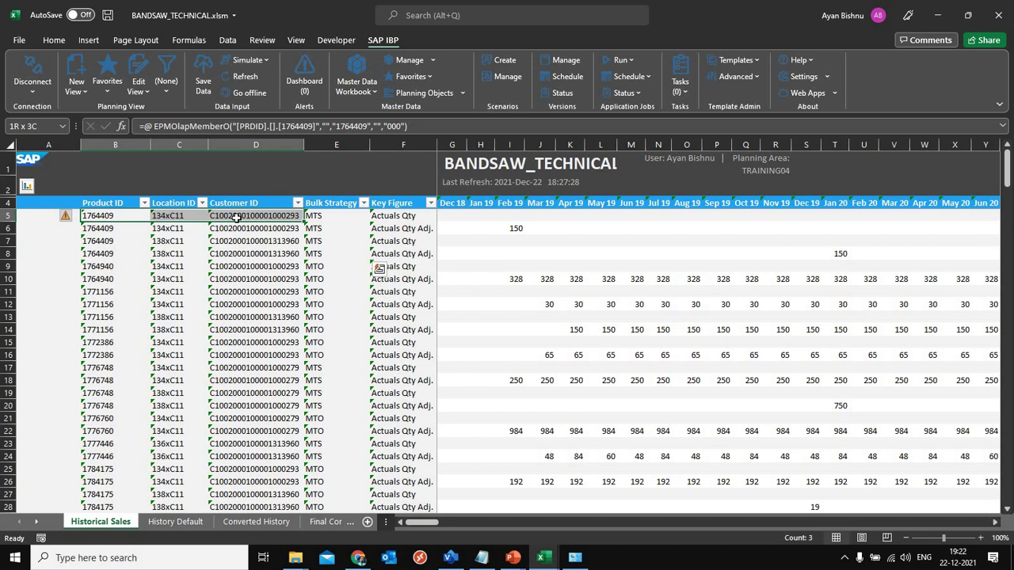
{"action": "left_click_drag", "start_coordinate": [227, 217], "coordinate": [182, 215]}
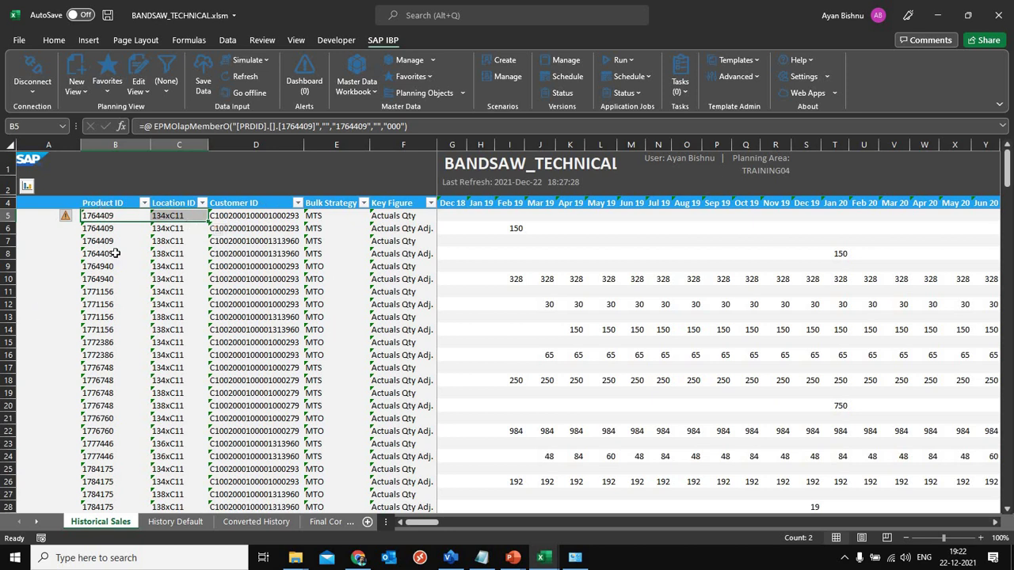
{"action": "left_click", "coordinate": [255, 521]}
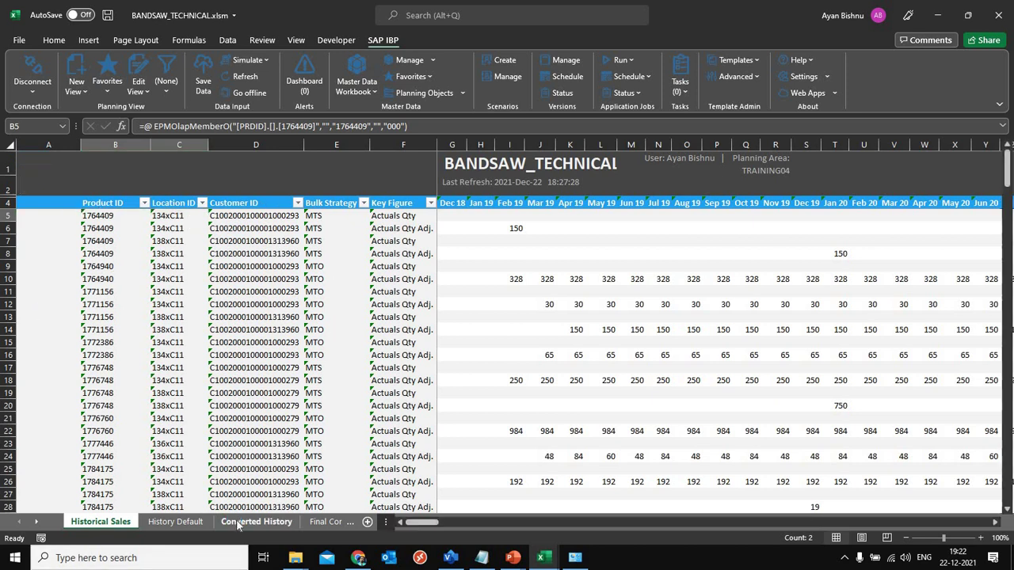
- Check the Product To column in Converted History and switch to the browser's key figure page for SBDCONVAACTSQTY2PRDTOBS
{"action": "left_click", "coordinate": [291, 215]}
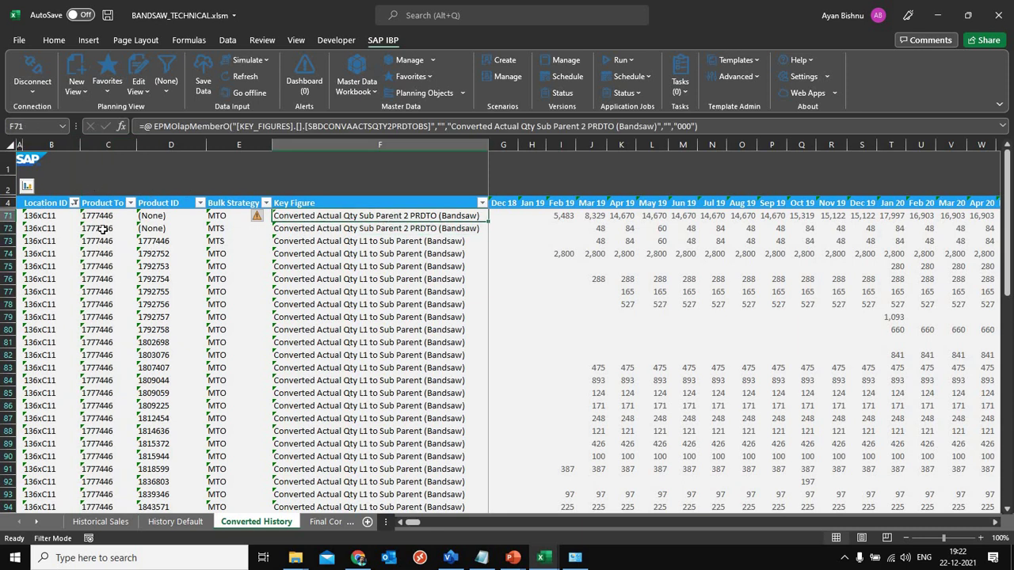
{"action": "left_click", "coordinate": [102, 203]}
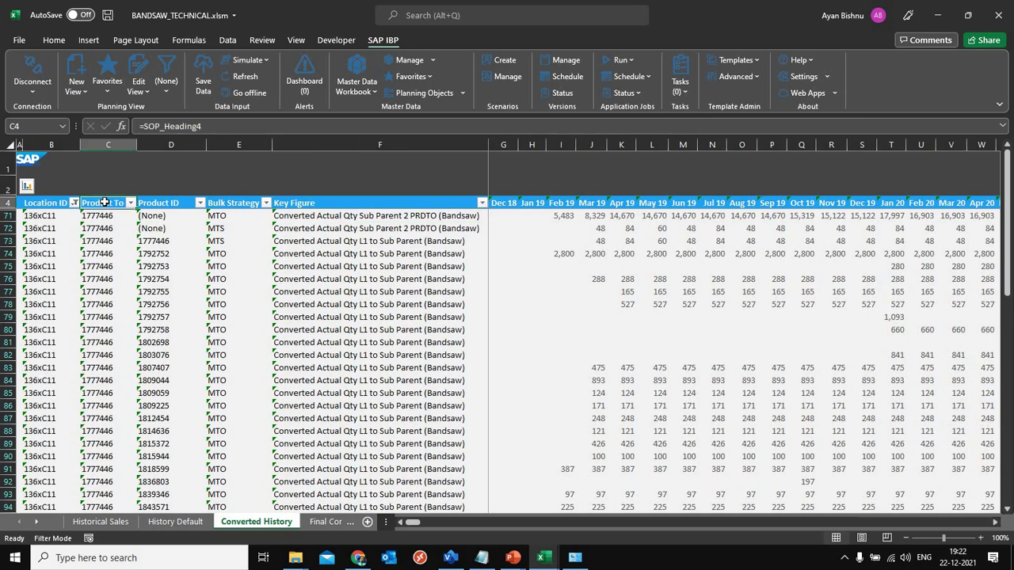
{"action": "left_click", "coordinate": [360, 558]}
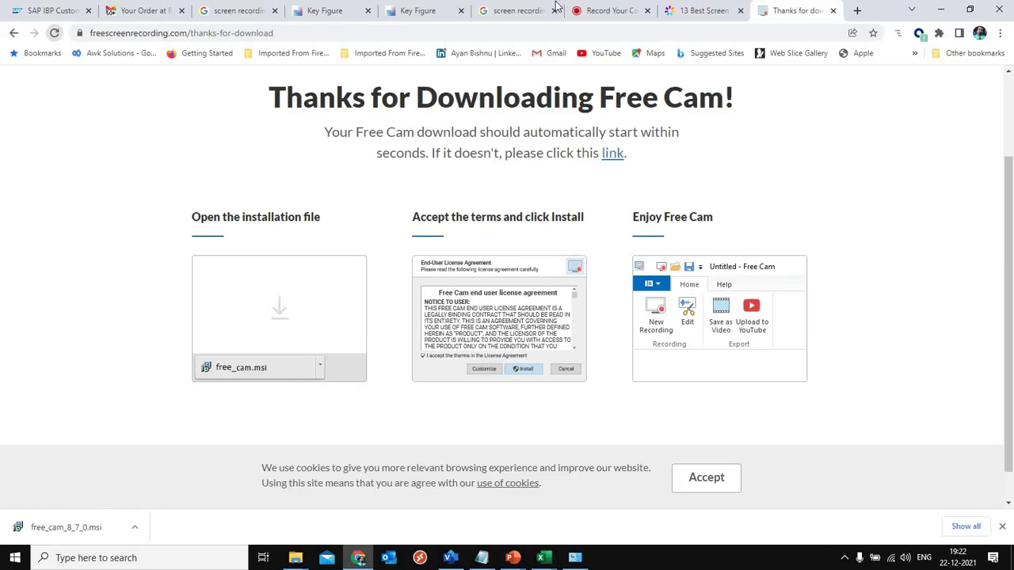
{"action": "left_click", "coordinate": [416, 10]}
{"action": "left_click", "coordinate": [317, 10]}
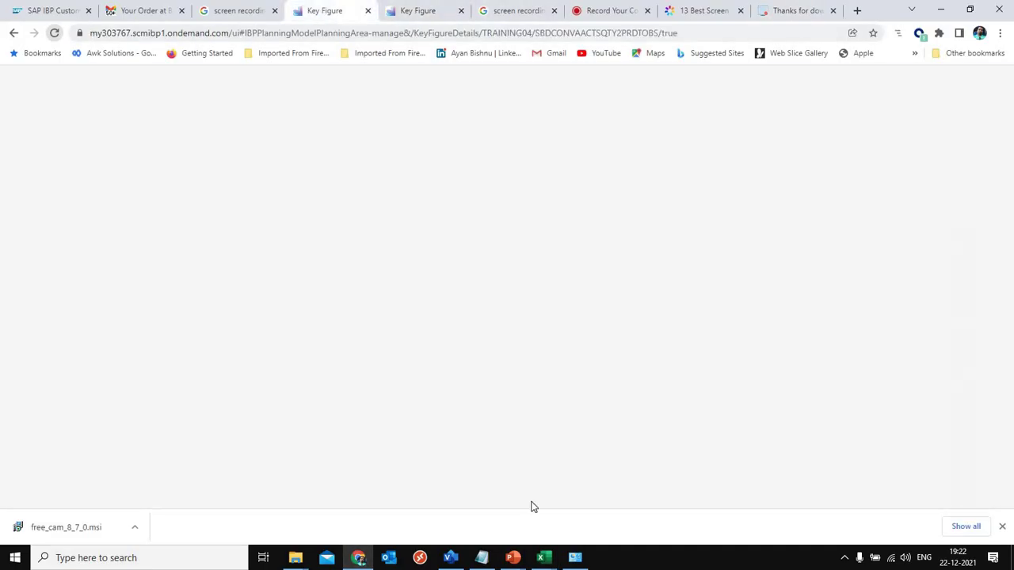
{"action": "left_click", "coordinate": [695, 371]}
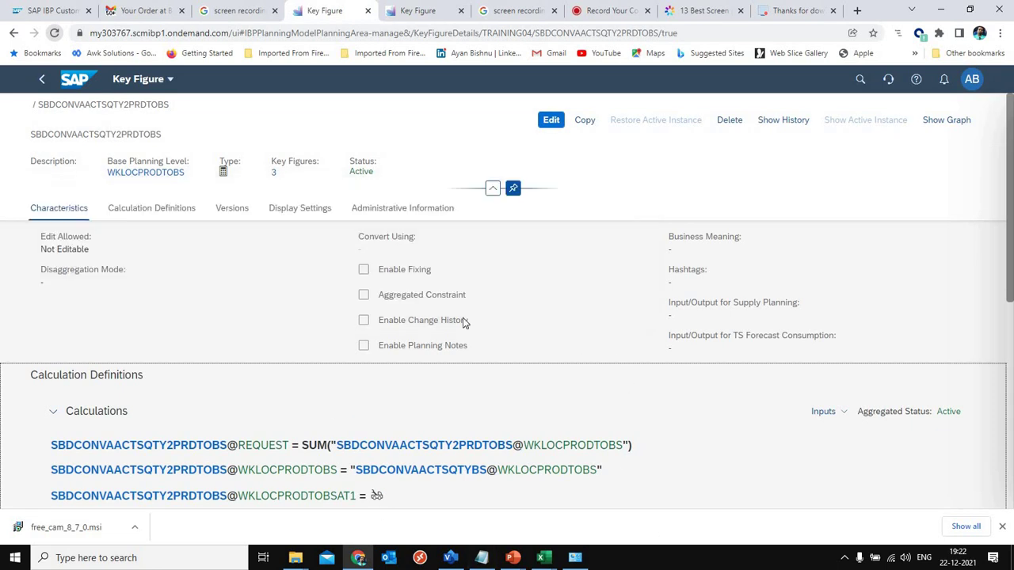
- Open the dependent key figure Converted Actual Qty from PRDTO 2 PRDID and inspect its calculation definitions
{"action": "left_click", "coordinate": [272, 174]}
{"action": "left_click", "coordinate": [73, 291]}
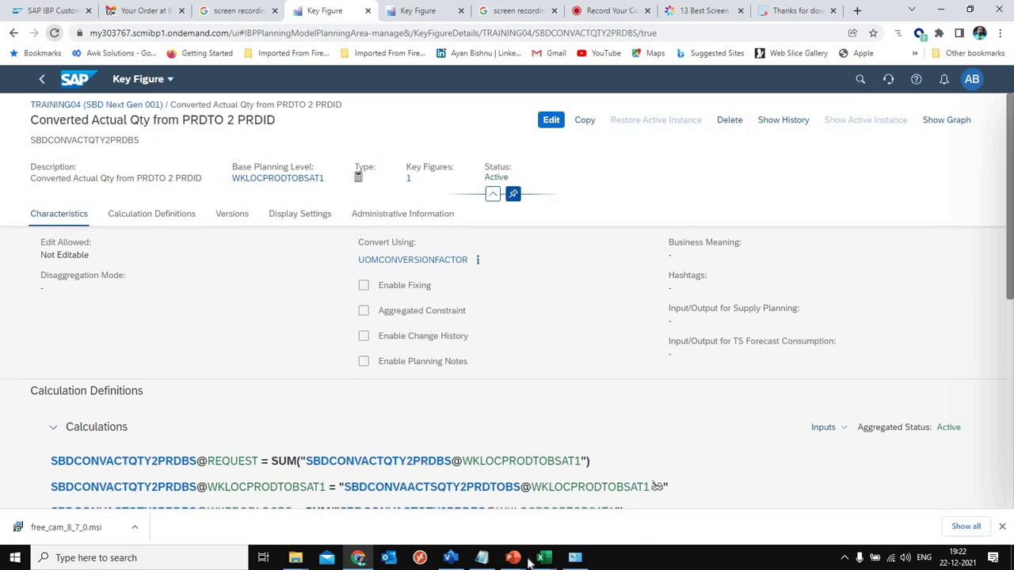
{"action": "scroll", "coordinate": [569, 350], "scroll_direction": "down", "scroll_amount": 1}
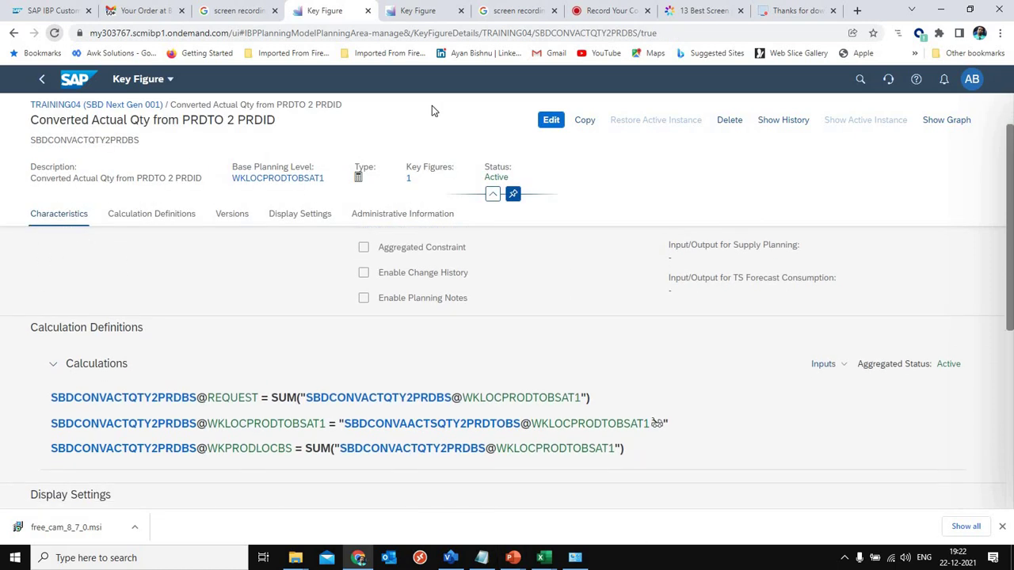
- Navigate back to the details of the Converted Actual Qty L1 to Sub Parent (Bandsaw) key figure
{"action": "left_click", "coordinate": [433, 11]}
{"action": "left_click", "coordinate": [313, 12]}
{"action": "left_click", "coordinate": [44, 81]}
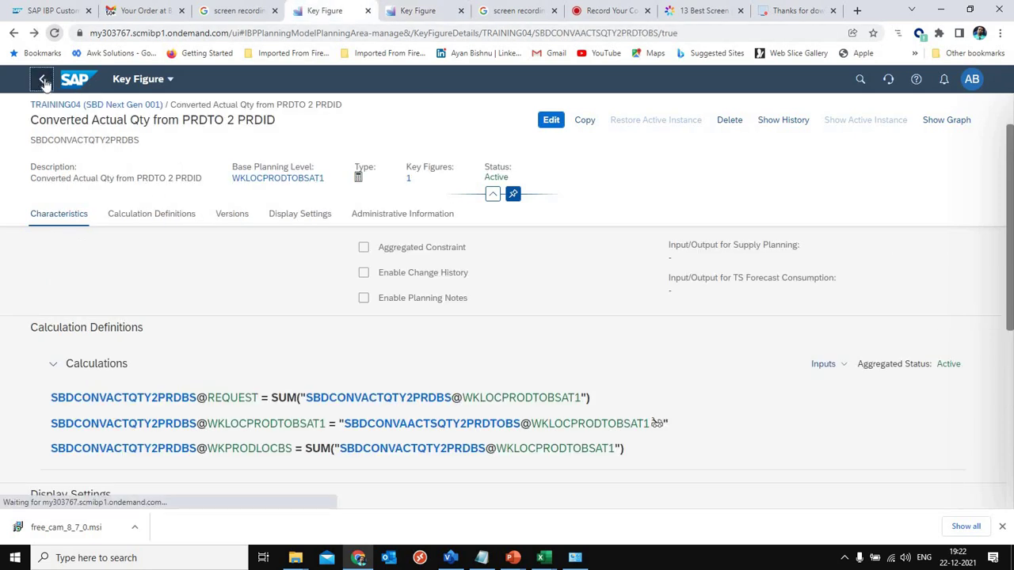
{"action": "left_click", "coordinate": [44, 82]}
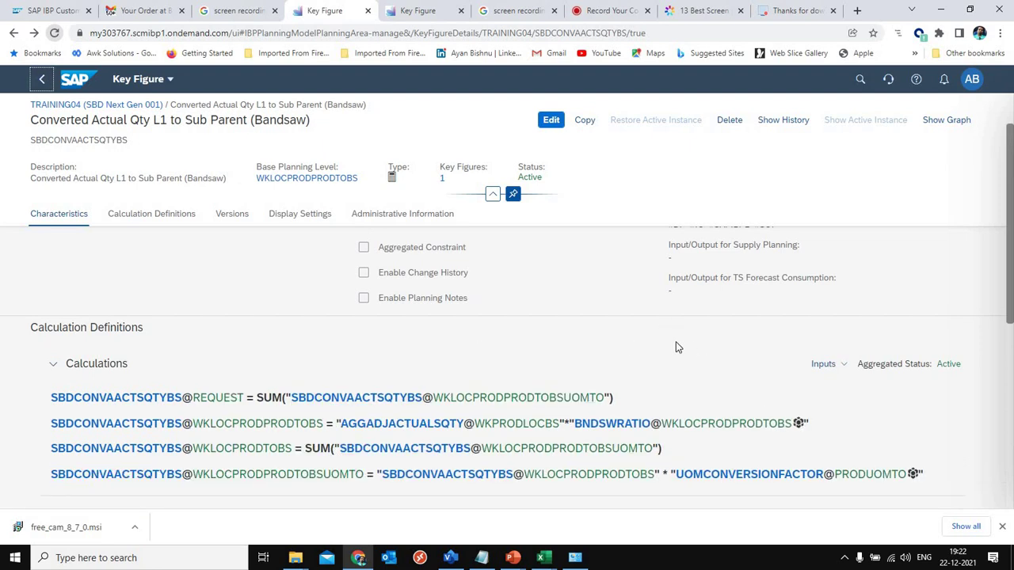
- Examine how SBDCONVAACTSQTYBS is calculated from AGGADJACTUALSQTY at WKPRODLOCBS and BNDSWRATIO at WKLOCPRODPRODTOBS
{"action": "scroll", "coordinate": [672, 345], "scroll_direction": "down", "scroll_amount": 2}
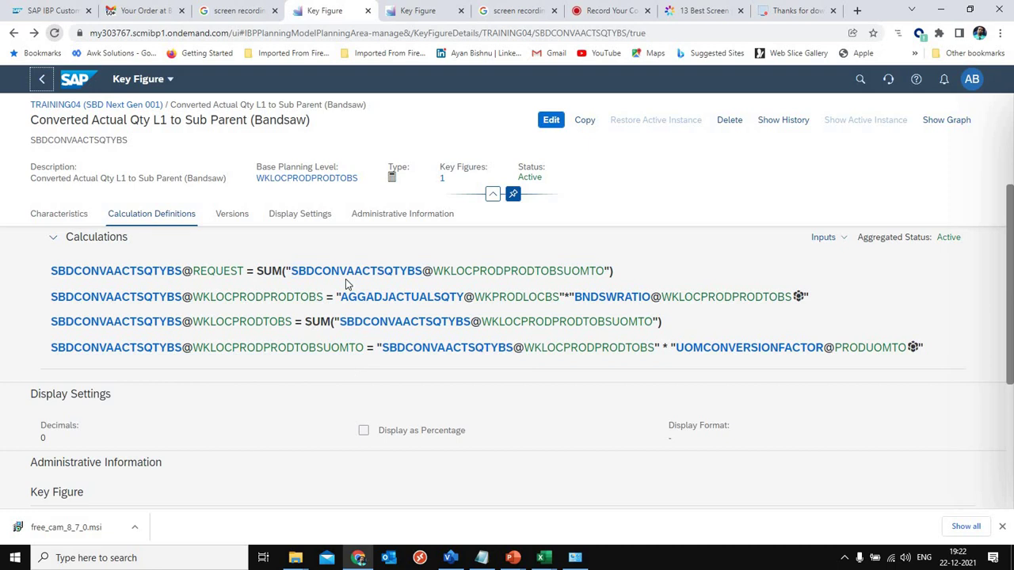
{"action": "scroll", "coordinate": [367, 377], "scroll_direction": "up", "scroll_amount": 1}
{"action": "left_click", "coordinate": [346, 365]}
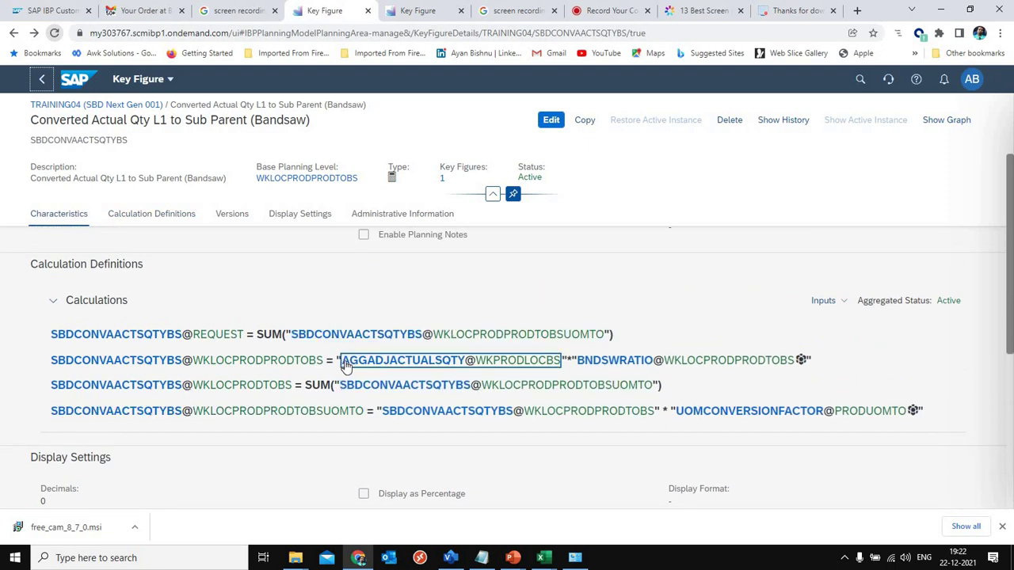
{"action": "left_click", "coordinate": [536, 363]}
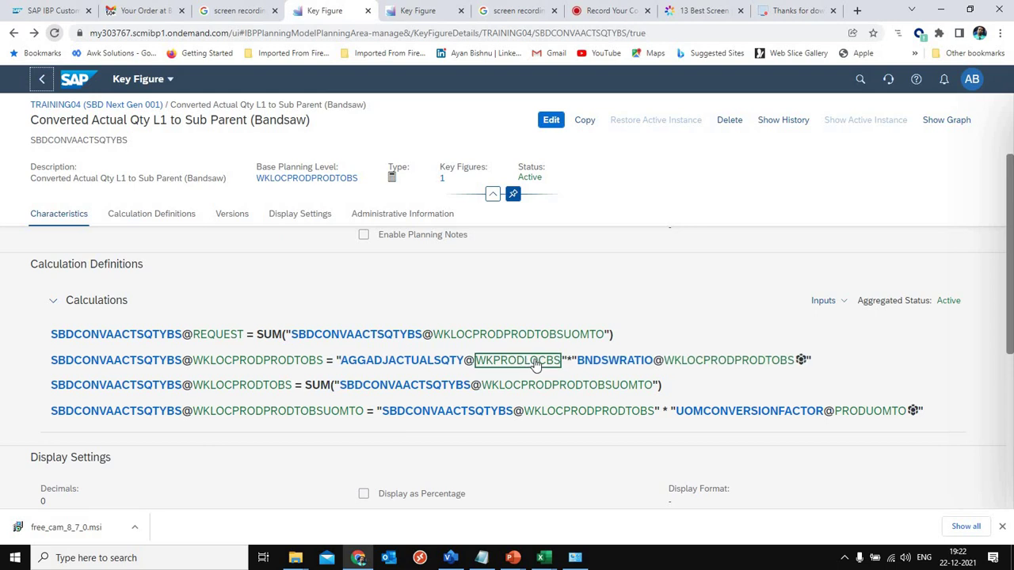
{"action": "left_click", "coordinate": [602, 385]}
{"action": "left_click", "coordinate": [686, 365]}
{"action": "left_click", "coordinate": [686, 364]}
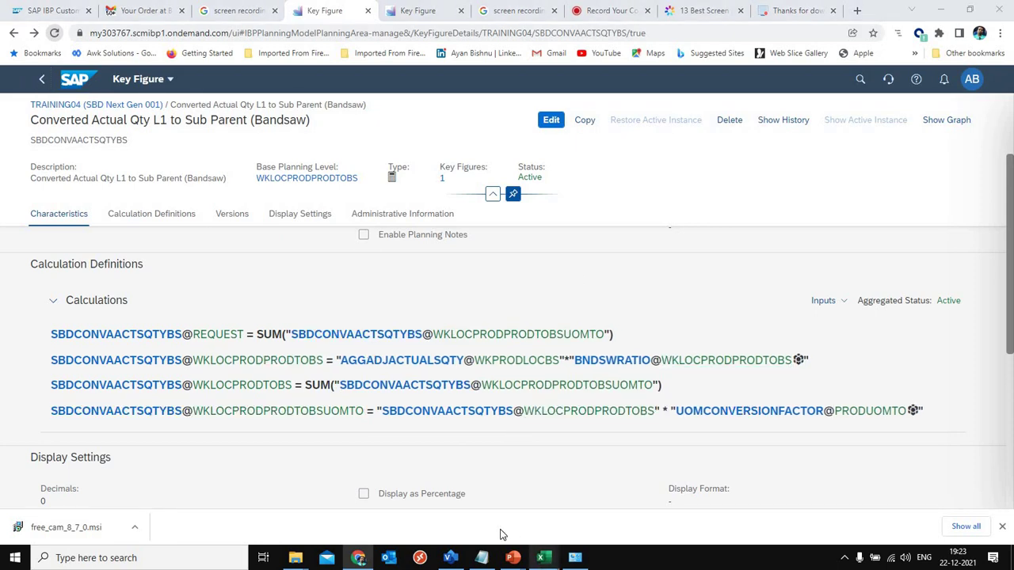
- Switch back to the Excel Converted History sheet and inspect the Product To values and the Sub Parent 2 PRDTO key figure rows
{"action": "mouse_move", "coordinate": [543, 557]}
{"action": "left_click", "coordinate": [475, 507]}
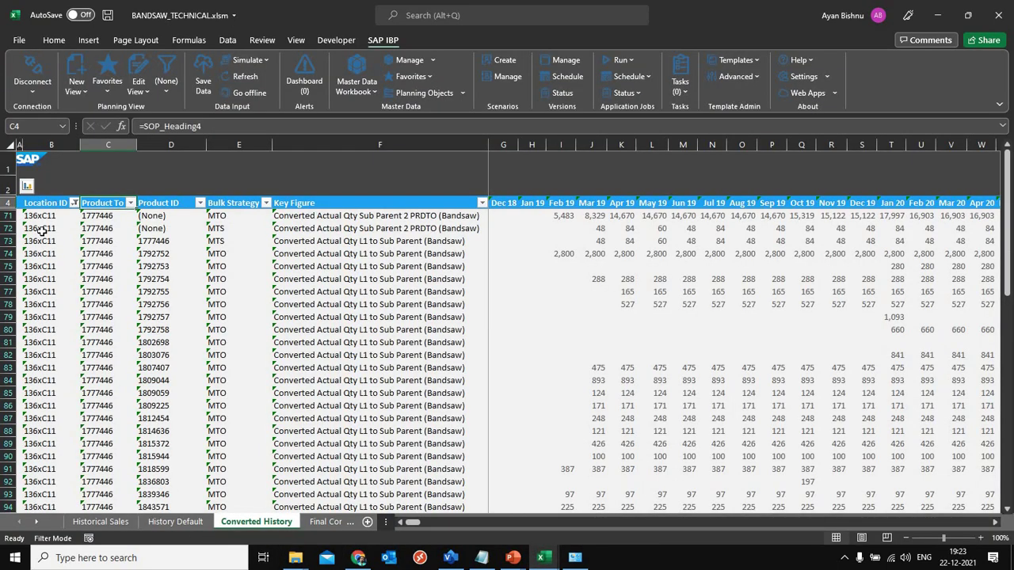
{"action": "left_click_drag", "start_coordinate": [102, 206], "coordinate": [108, 317]}
{"action": "left_click_drag", "start_coordinate": [349, 216], "coordinate": [349, 229]}
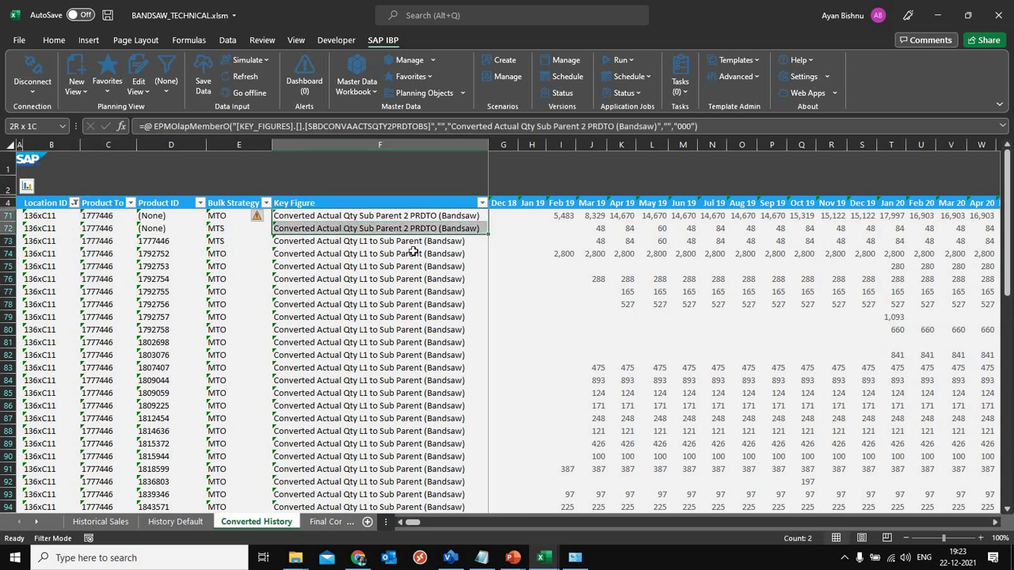
- Filter the Key Figure column to Converted Actual Qty Sub Parent 2 PRDTO (Bandsaw) and inspect the remaining Location ID and Product To values
{"action": "left_click", "coordinate": [482, 202]}
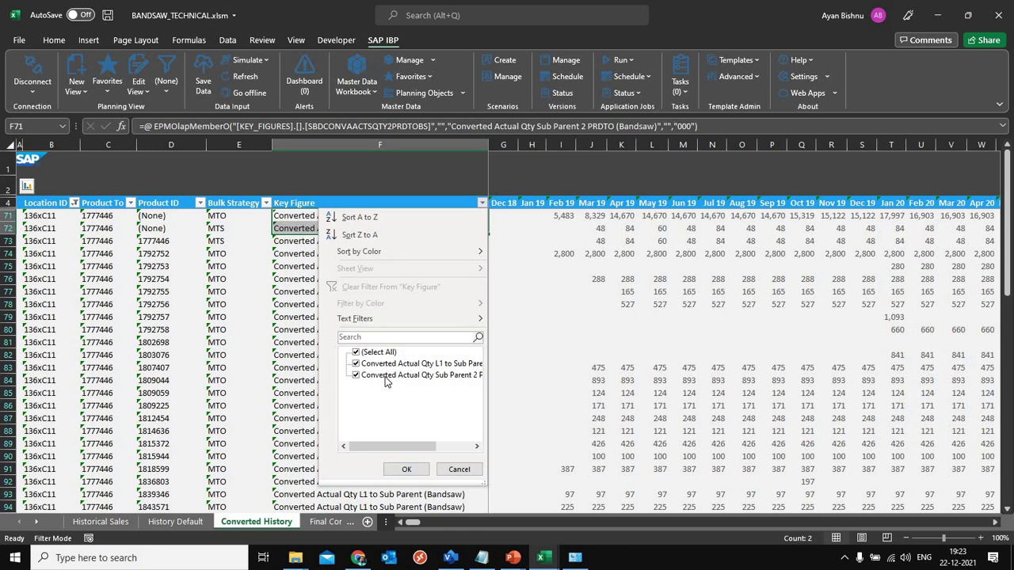
{"action": "left_click", "coordinate": [406, 468]}
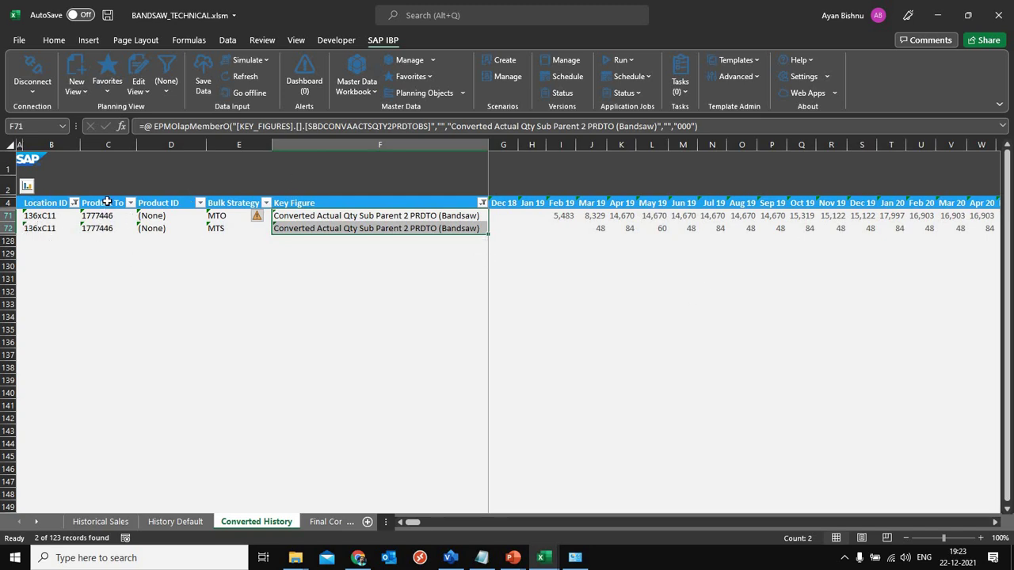
{"action": "left_click_drag", "start_coordinate": [106, 203], "coordinate": [99, 227]}
{"action": "left_click", "coordinate": [64, 204]}
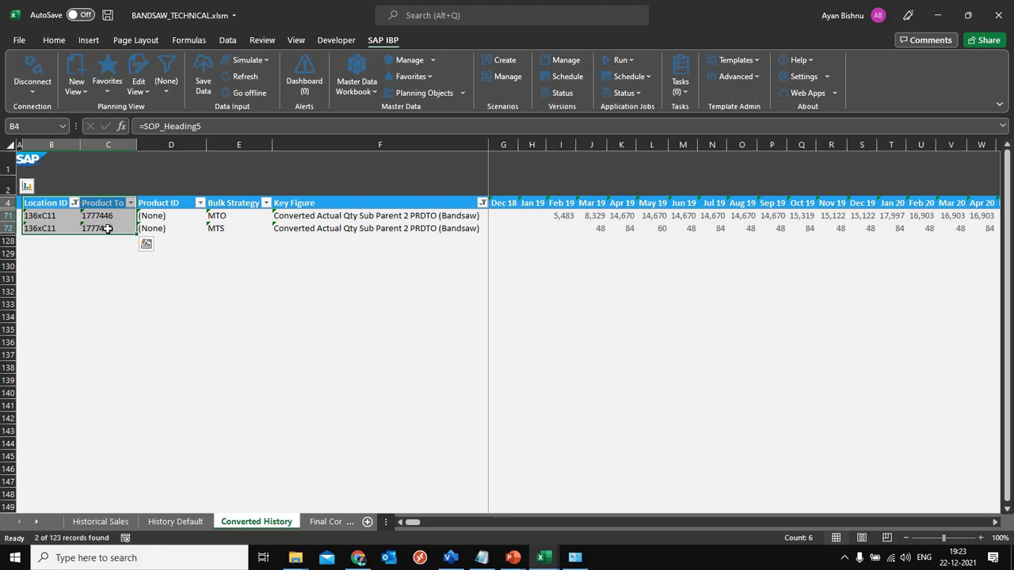
- Switch to the browser and examine the Product ID calculation, covering PRDID at WKLOCPRODTOBSAT1, PRDTO and the additional input SBDCONVAACTSQTY2PRDTOBS
{"action": "left_click", "coordinate": [358, 557]}
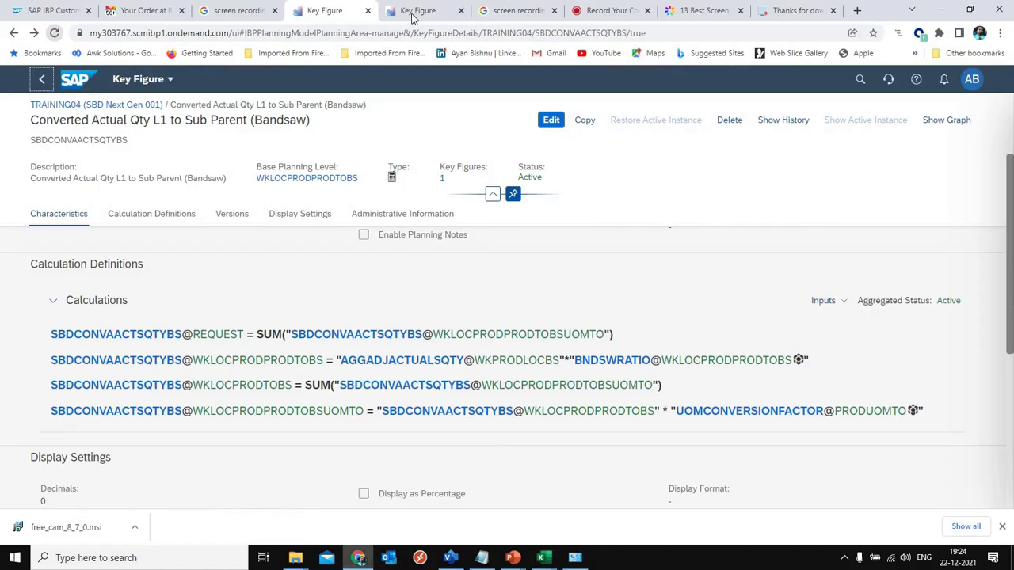
{"action": "left_click", "coordinate": [413, 13]}
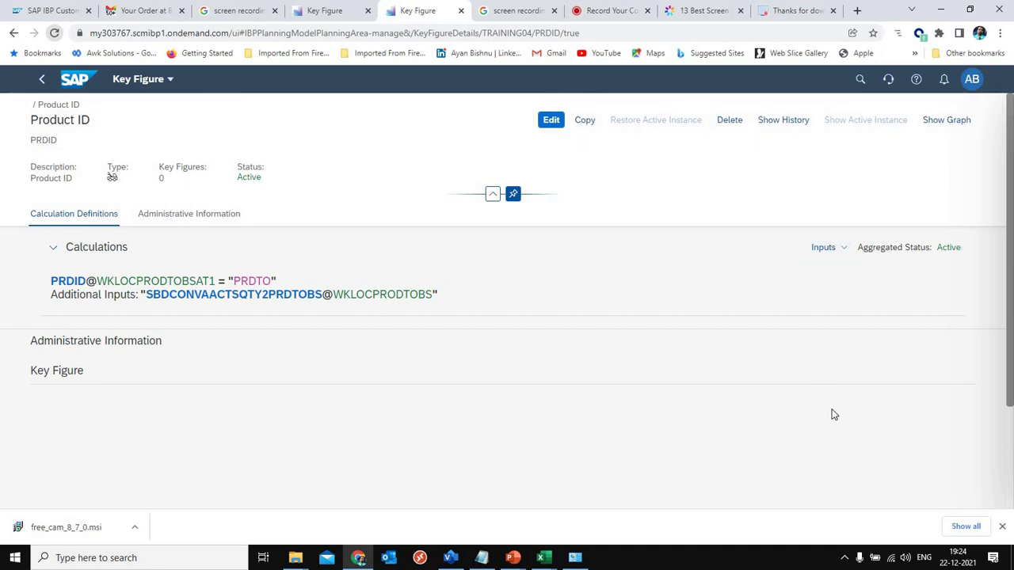
{"action": "left_click", "coordinate": [62, 286]}
{"action": "left_click", "coordinate": [161, 434]}
{"action": "left_click", "coordinate": [118, 284]}
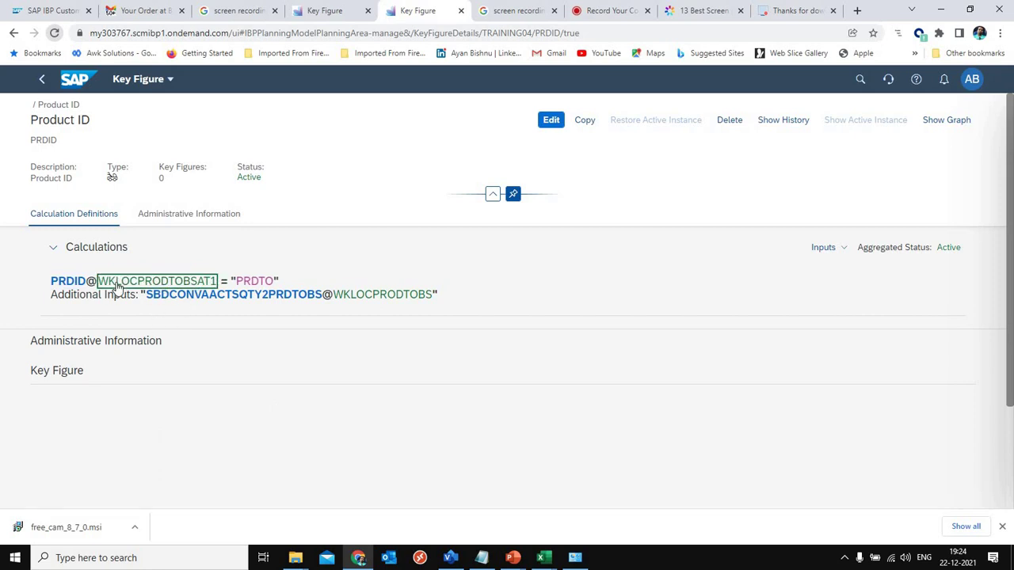
{"action": "left_click", "coordinate": [241, 289]}
{"action": "left_click", "coordinate": [285, 298]}
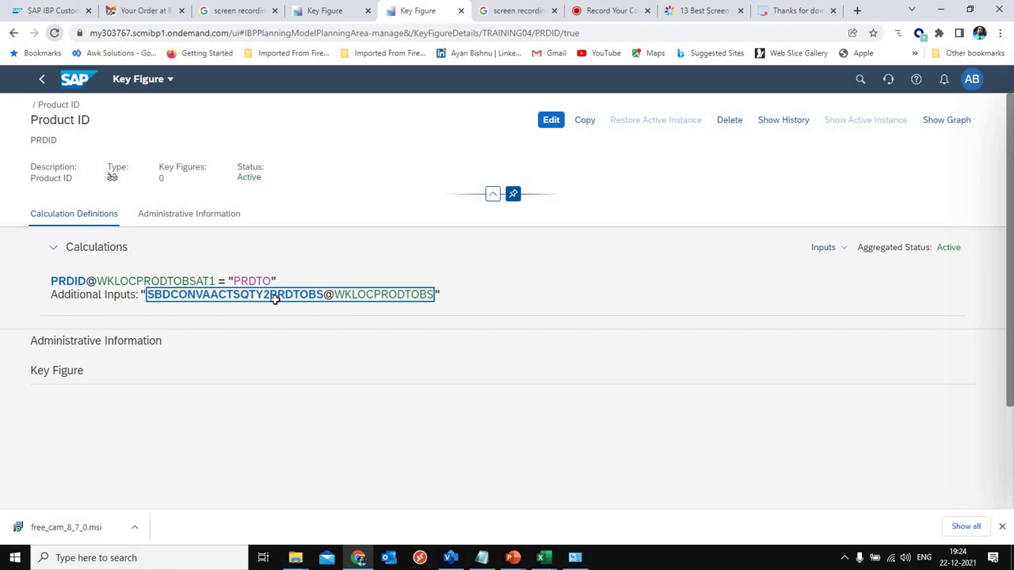
- Return to Excel and check the Sub Parent 2 PRDTO key figure and the Product To value in the MTO row
{"action": "key", "text": "alt+Tab"}
{"action": "left_click", "coordinate": [380, 216]}
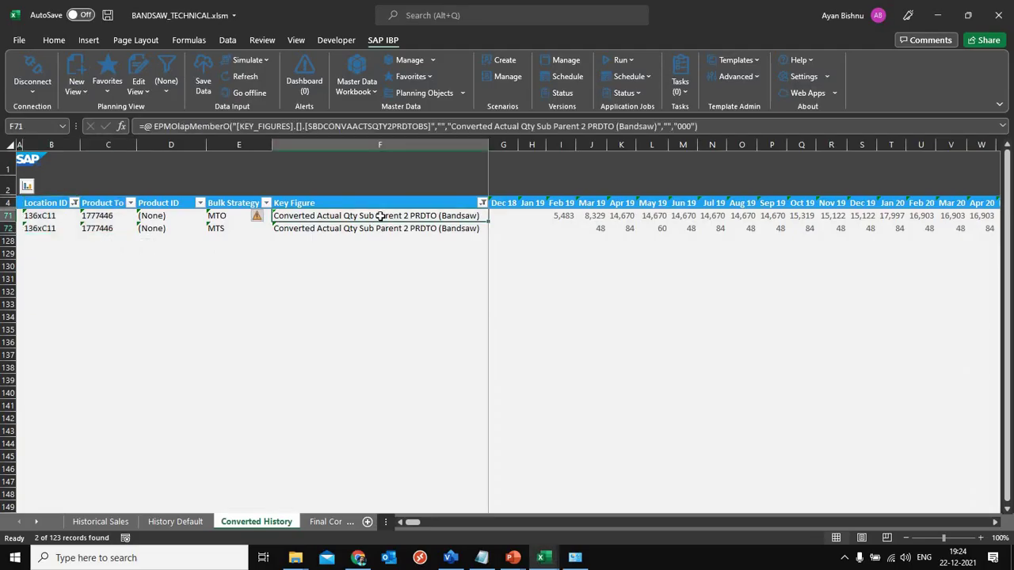
{"action": "left_click", "coordinate": [97, 217]}
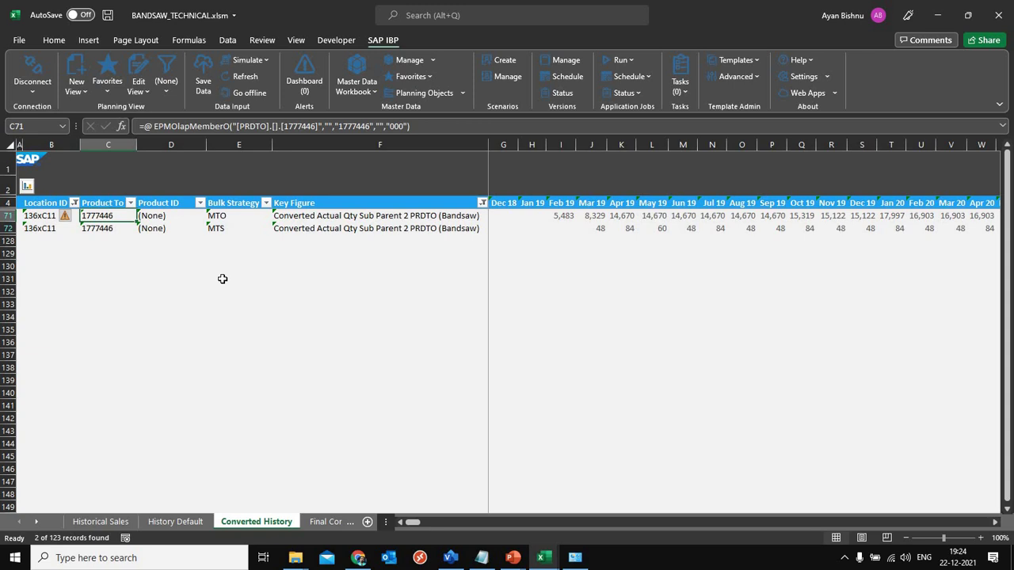
- Switch to the browser and open the Converted Actual Qty Sub Parent 2 PRDTO (Bandsaw) key figure to inspect its calculations
{"action": "key", "text": "alt+Tab"}
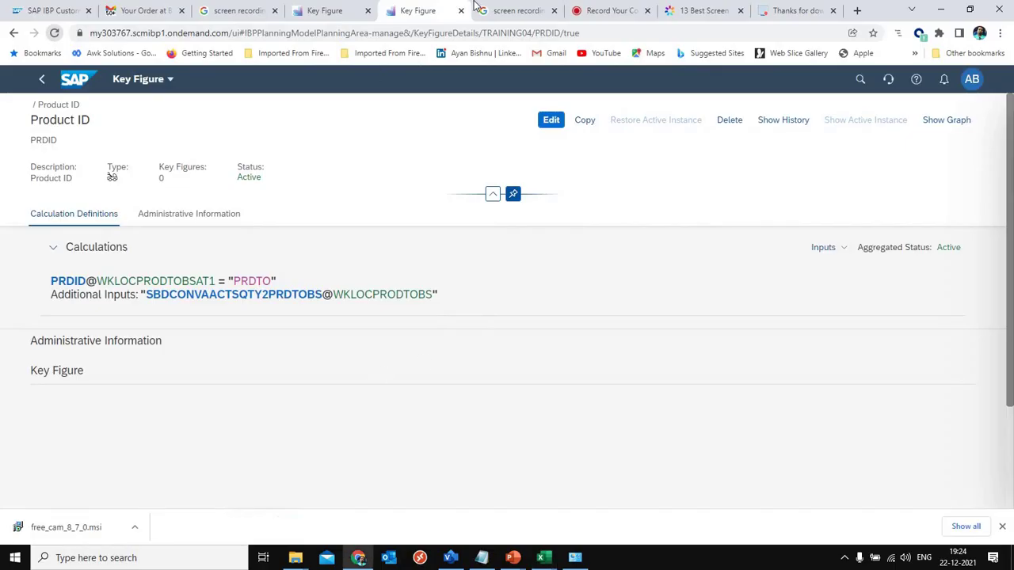
{"action": "left_click", "coordinate": [316, 11]}
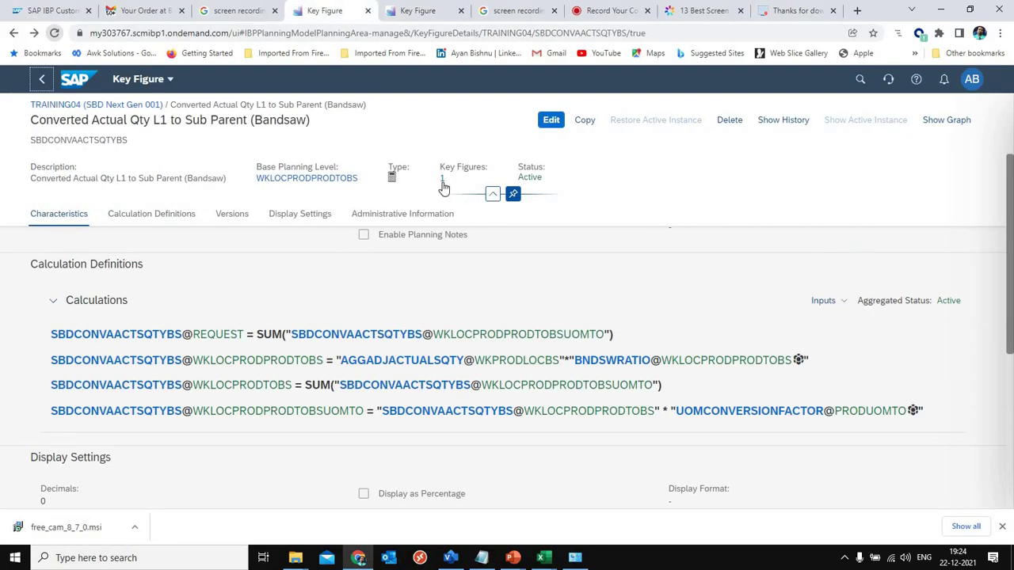
{"action": "left_click", "coordinate": [443, 183]}
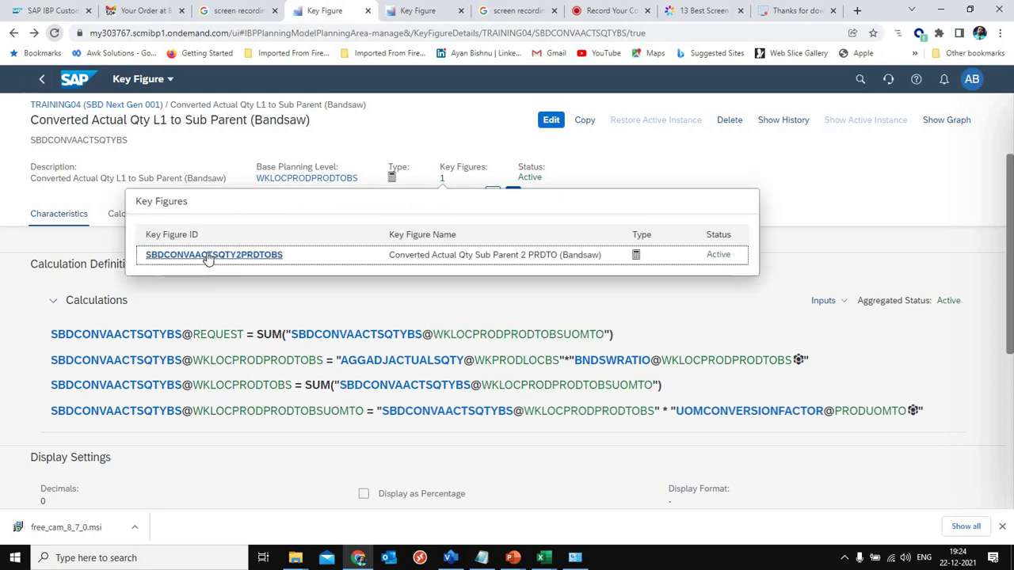
{"action": "left_click", "coordinate": [209, 255]}
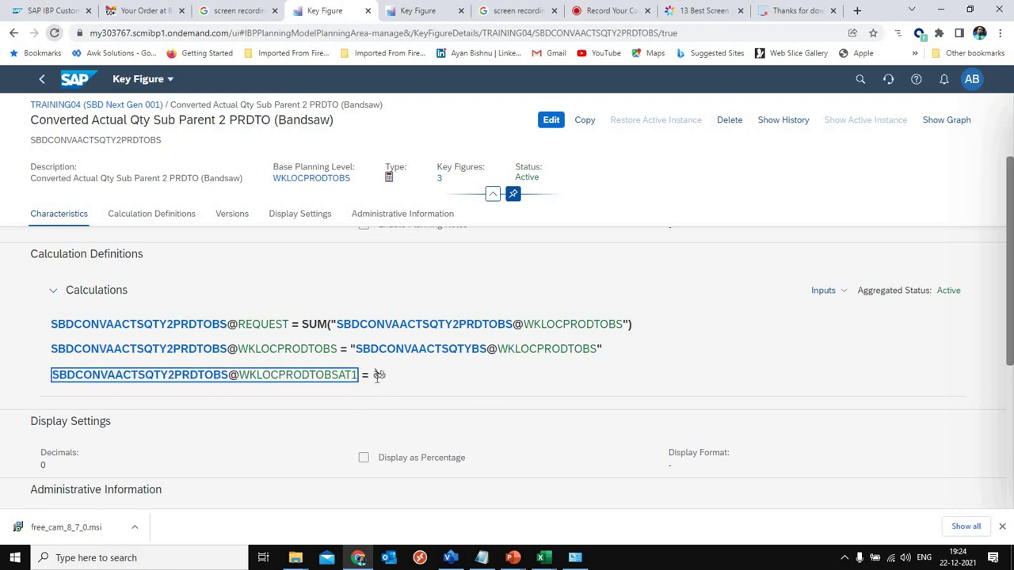
- Open dependent key figure SBDCONVACTQTY2PRDBS, compare its calculations with the Product ID definition, and switch back to Excel
{"action": "left_click", "coordinate": [440, 180]}
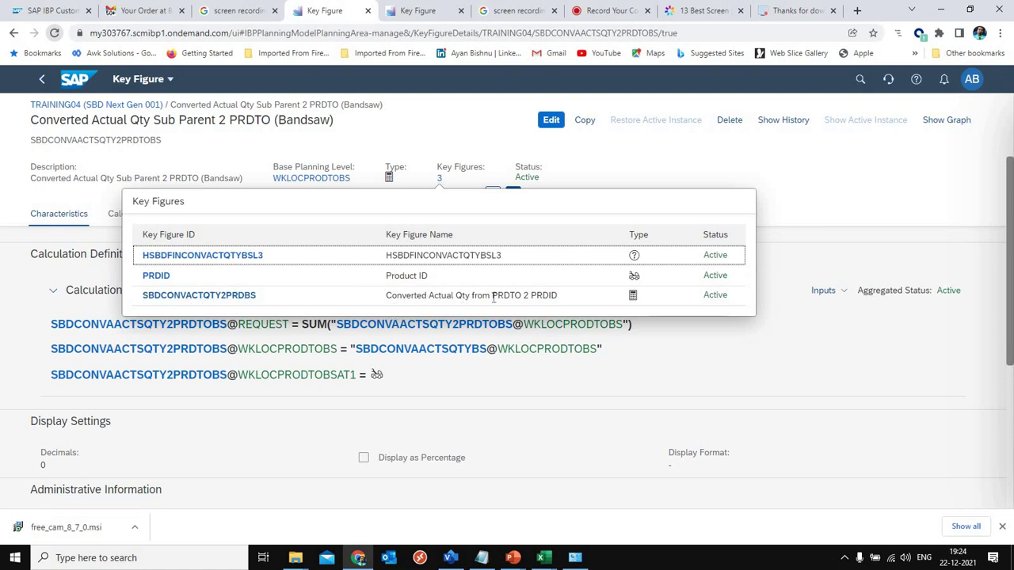
{"action": "left_click", "coordinate": [226, 296]}
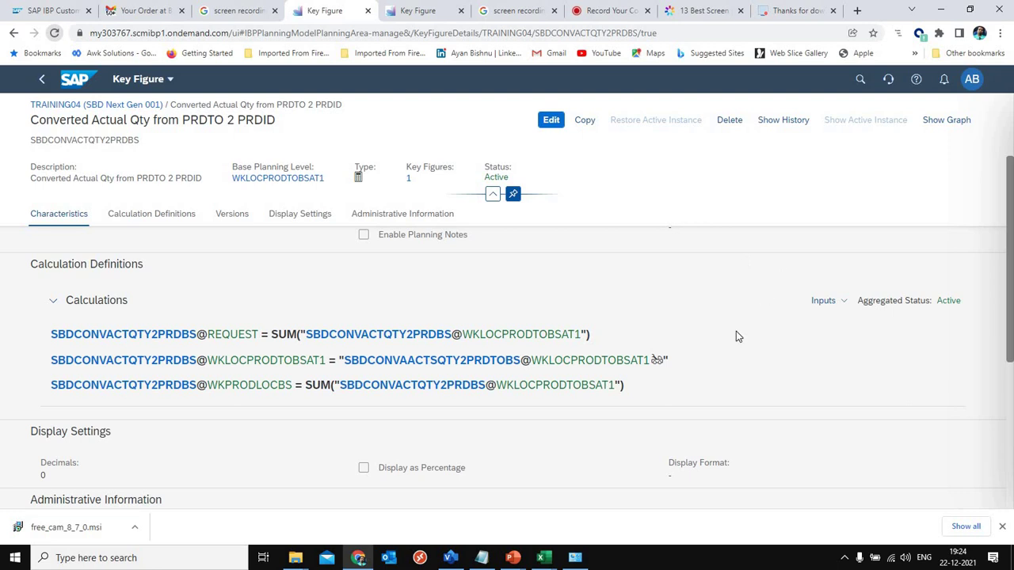
{"action": "left_click", "coordinate": [418, 10]}
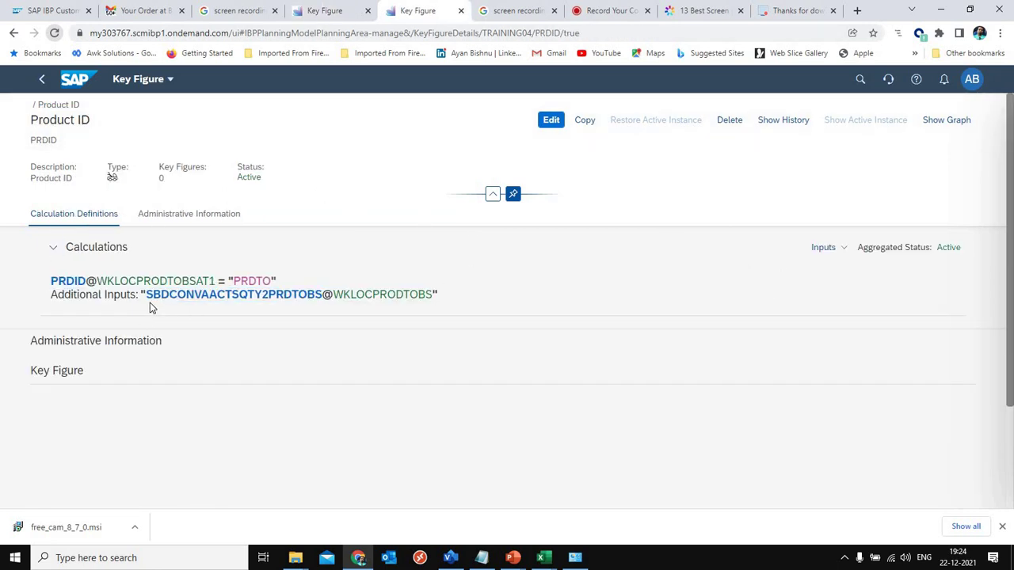
{"action": "left_click", "coordinate": [323, 10]}
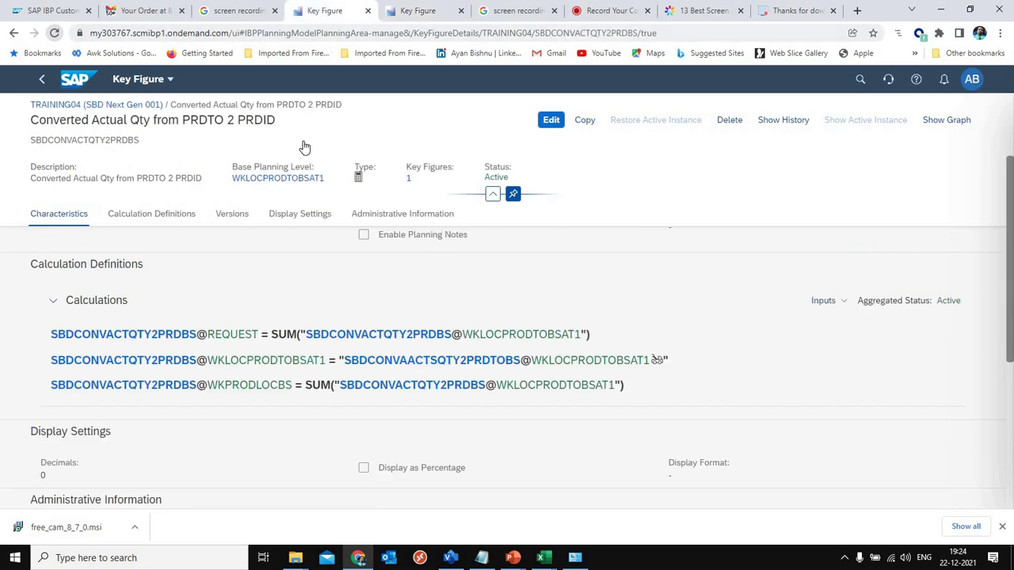
{"action": "left_click", "coordinate": [404, 10]}
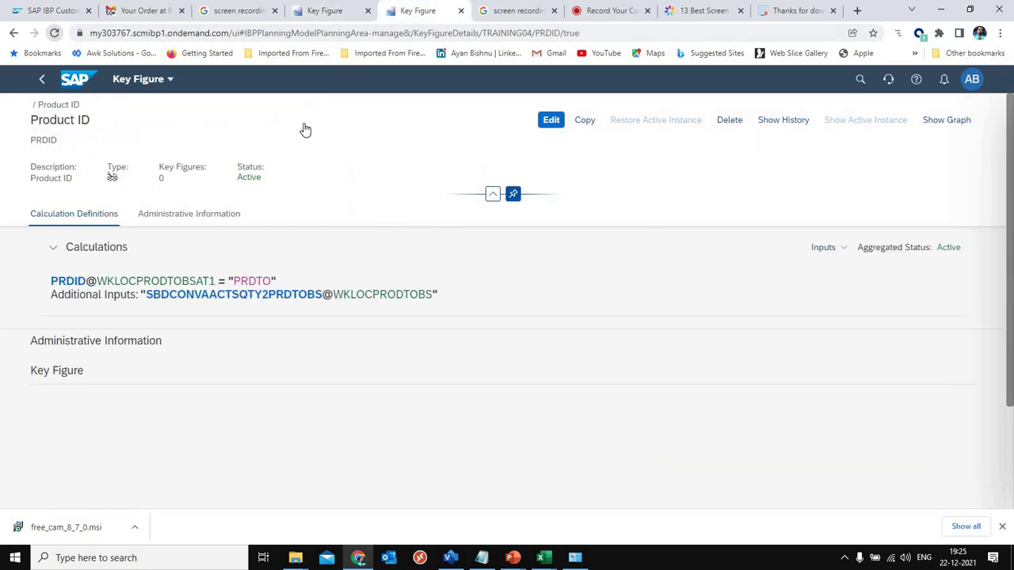
{"action": "left_click", "coordinate": [327, 12]}
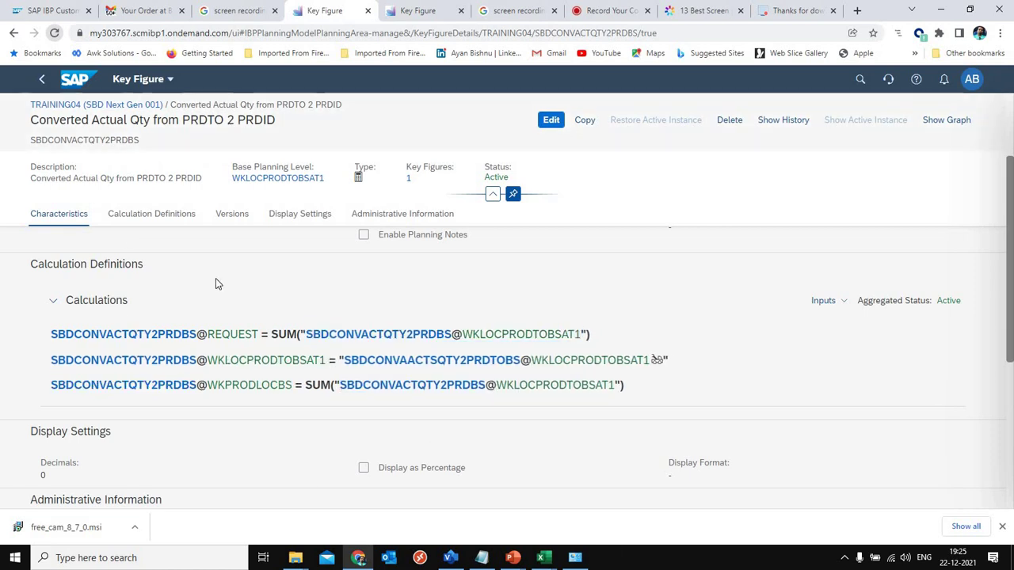
{"action": "key", "text": "alt+Tab"}
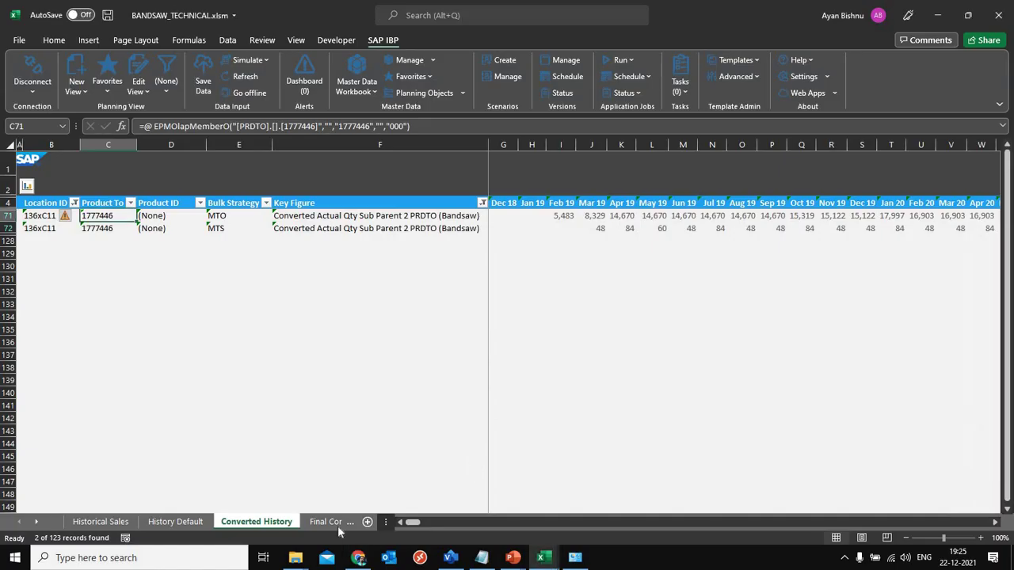
- Open the Final Conversion sheet and check the Converted Actual Qty from PRDTO 2 PRDID key figure with its Location ID and Product ID
{"action": "left_click", "coordinate": [321, 525]}
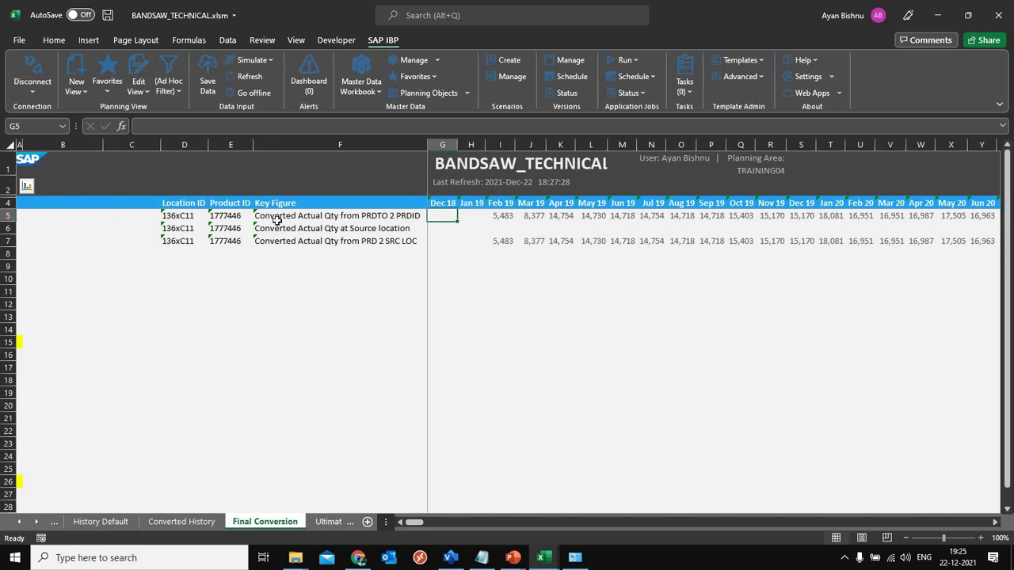
{"action": "left_click_drag", "start_coordinate": [315, 219], "coordinate": [320, 223]}
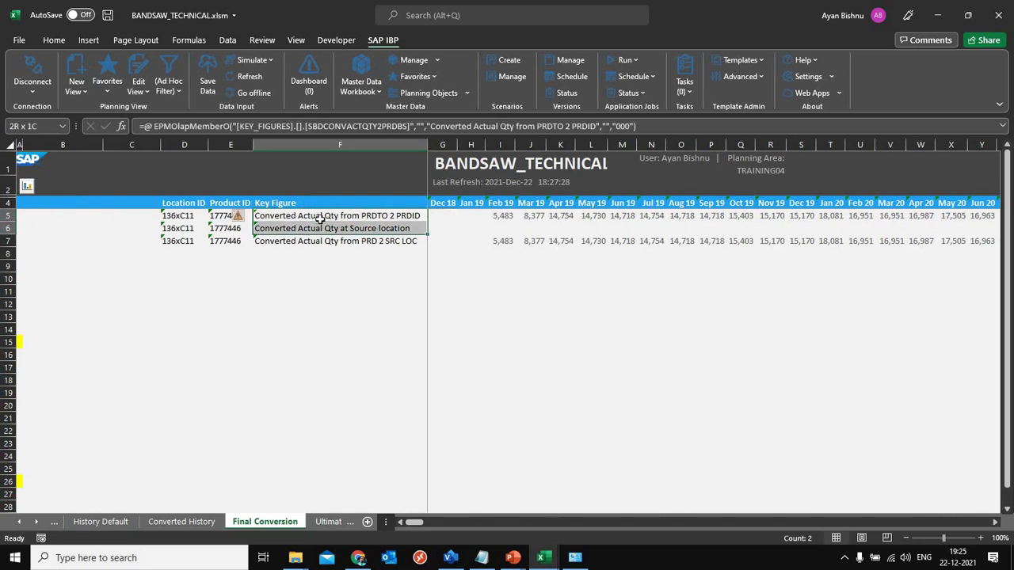
{"action": "left_click_drag", "start_coordinate": [210, 277], "coordinate": [176, 278]}
{"action": "left_click", "coordinate": [175, 217]}
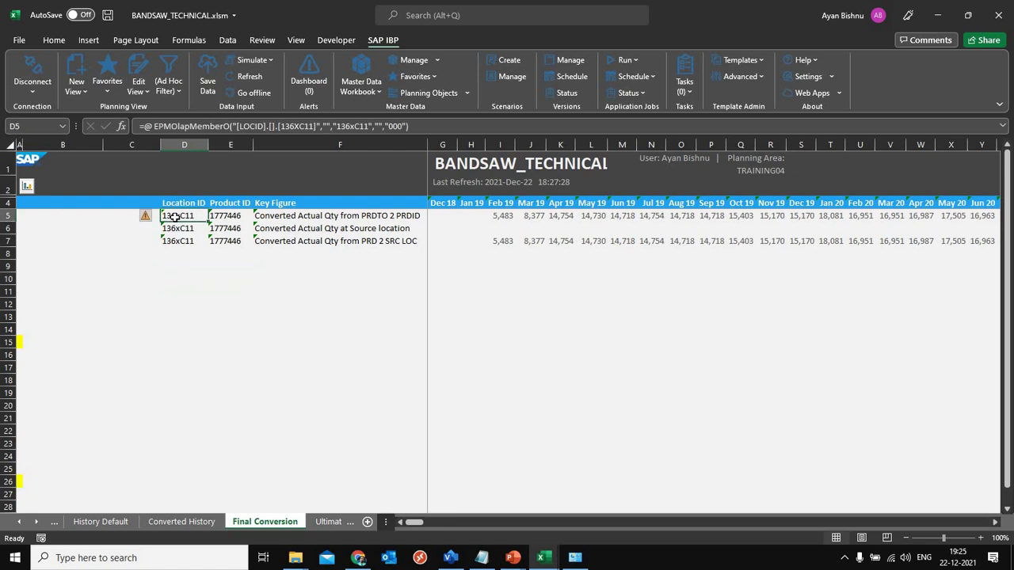
{"action": "left_click_drag", "start_coordinate": [175, 216], "coordinate": [232, 215]}
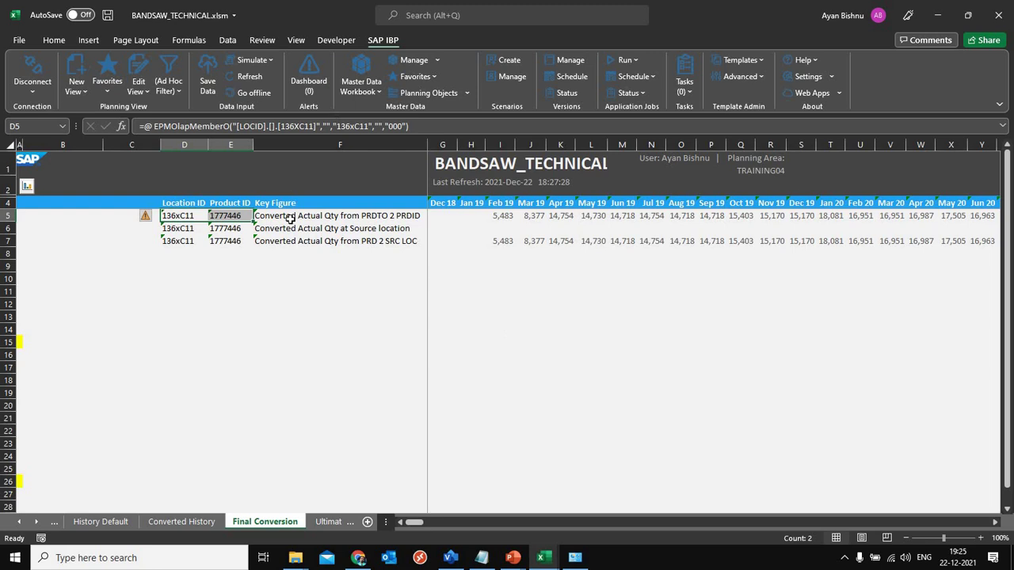
- Open the Forecast_Aggregate sheet further along the workbook
{"action": "left_click", "coordinate": [35, 521]}
{"action": "left_click", "coordinate": [35, 521]}
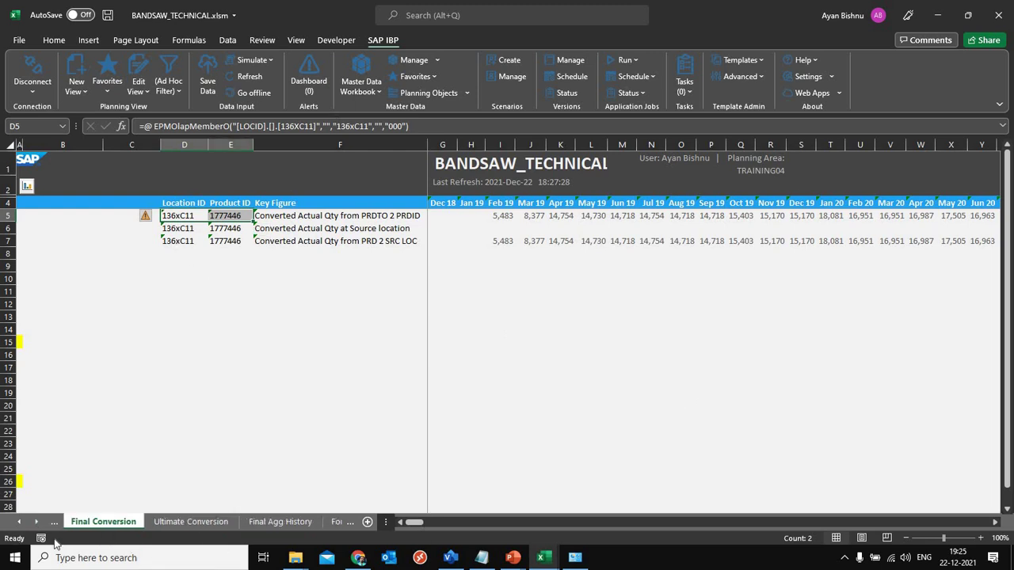
{"action": "left_click", "coordinate": [36, 522]}
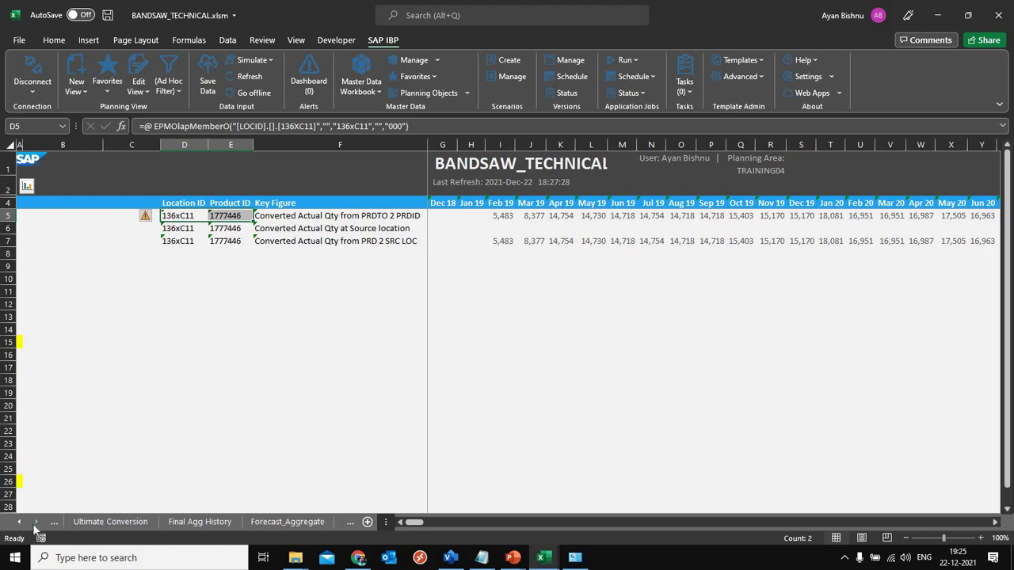
{"action": "left_click", "coordinate": [268, 523]}
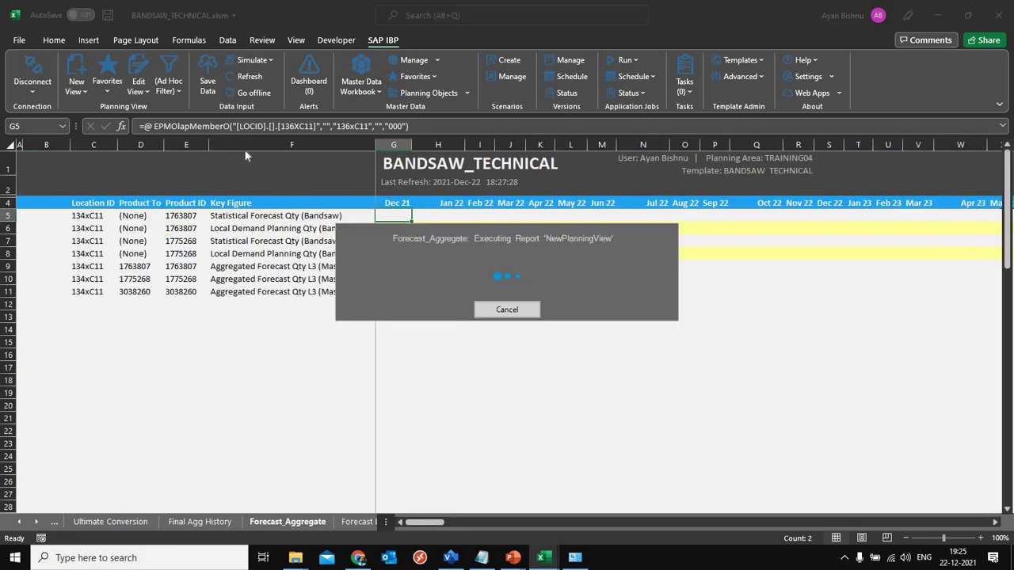